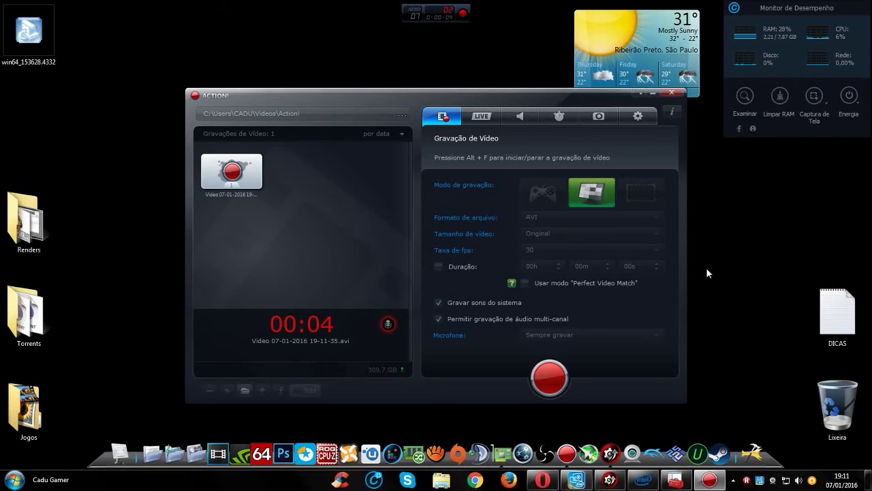
click(638, 93)
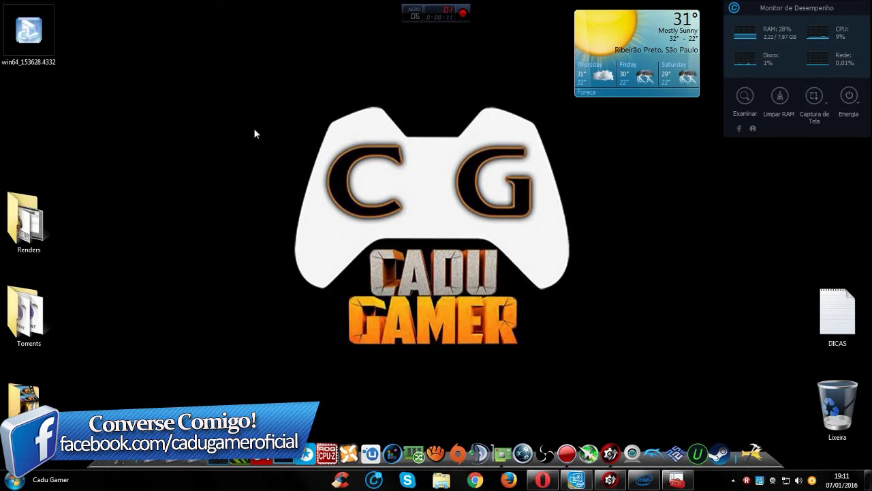
drag(273, 111, 197, 103)
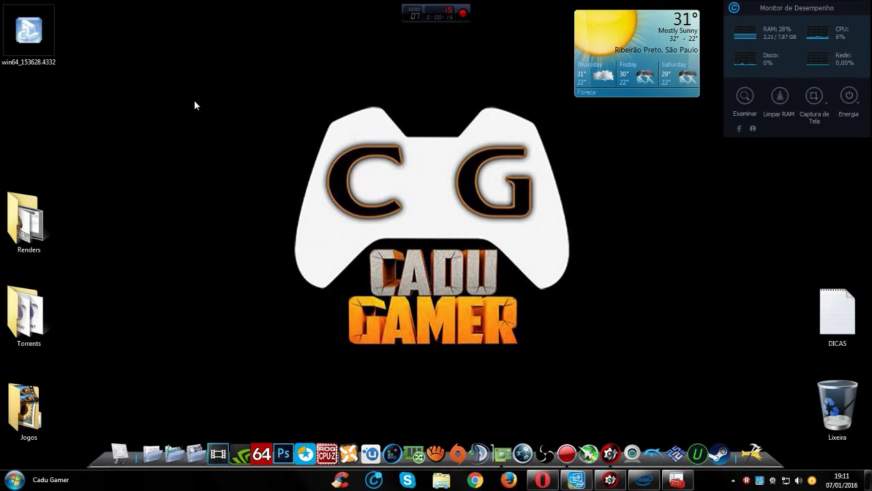
drag(192, 91, 693, 370)
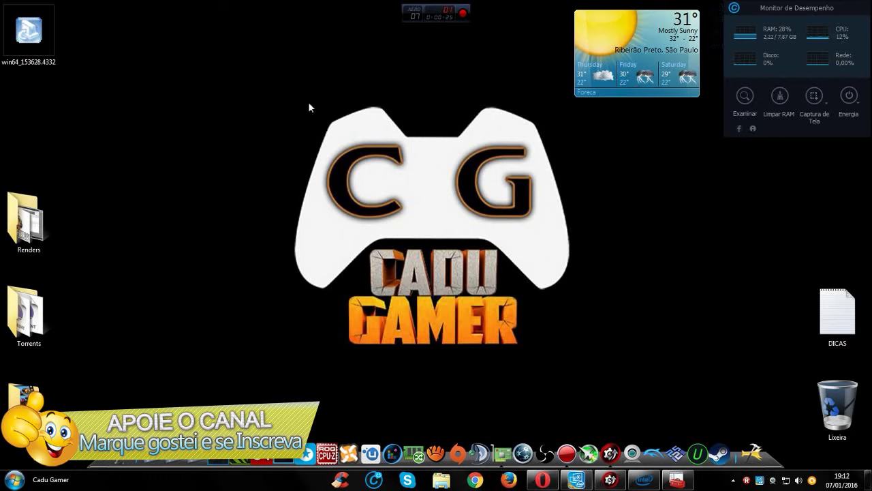
mouse_move(186, 95)
mouse_down()
mouse_move(265, 178)
mouse_move(548, 342)
mouse_move(673, 395)
mouse_move(365, 242)
mouse_move(218, 96)
mouse_move(178, 102)
mouse_up()
drag(148, 77, 707, 402)
drag(767, 421, 174, 240)
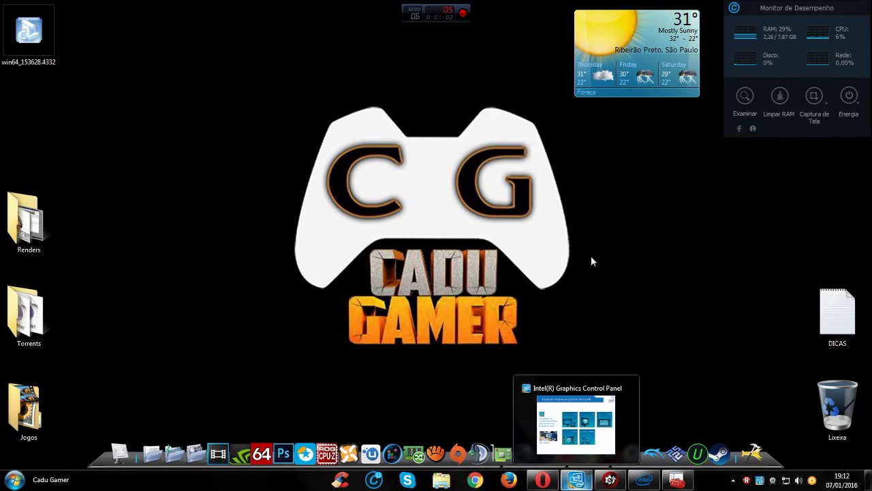
Step: Bring up the Intel HD Graphics Control Panel to view its home screen, and minimize it
click(576, 479)
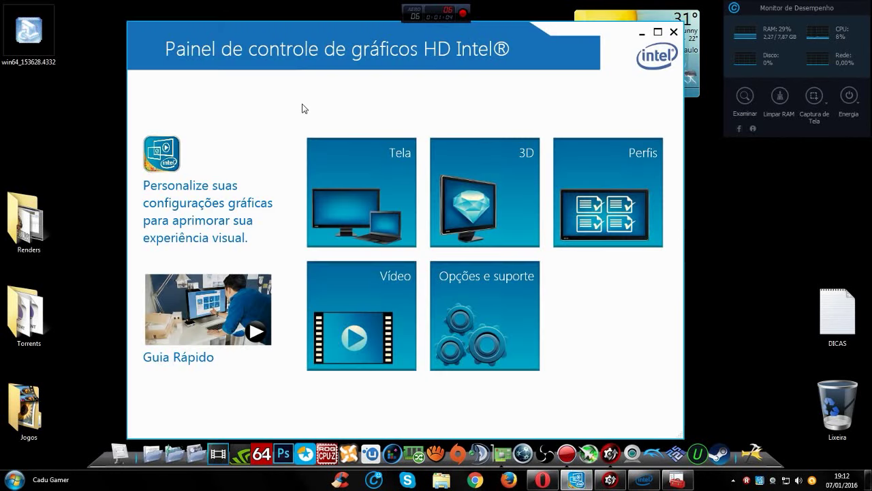
click(642, 32)
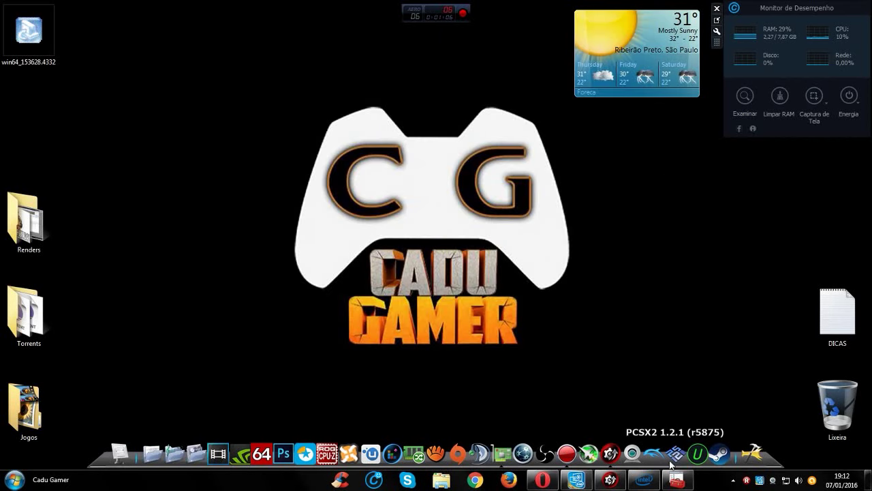
Step: Switch to Intel Driver Update Utility, start a driver scan from its home page, and minimize the window
click(644, 479)
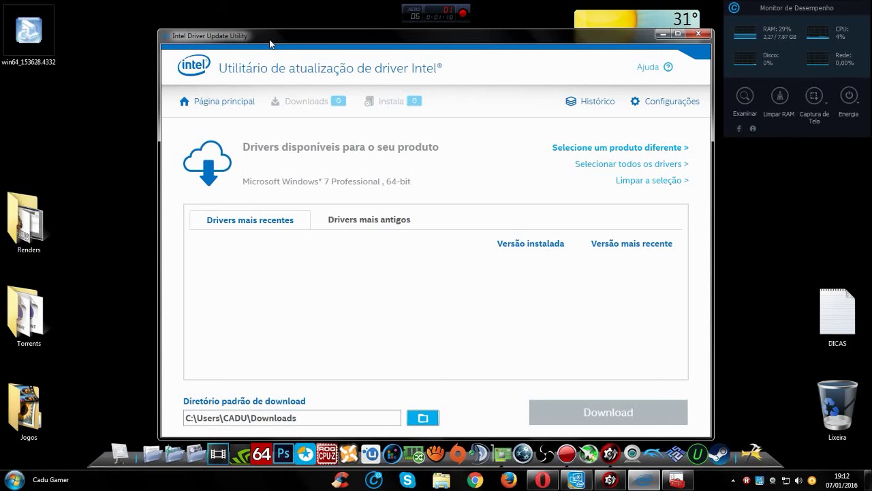
drag(271, 43, 263, 25)
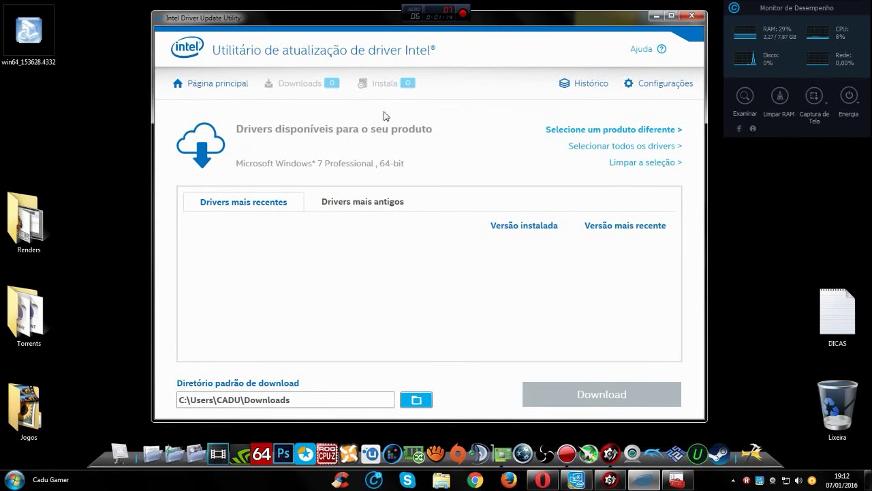
click(230, 84)
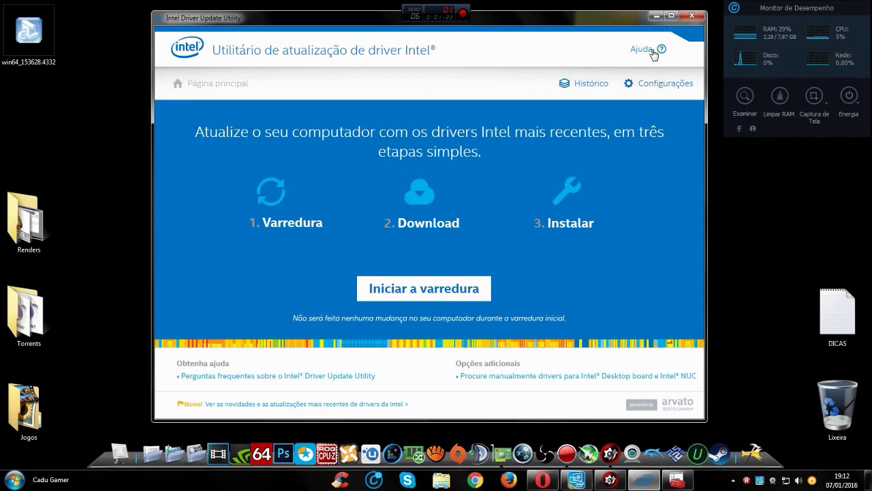
drag(568, 22, 568, 27)
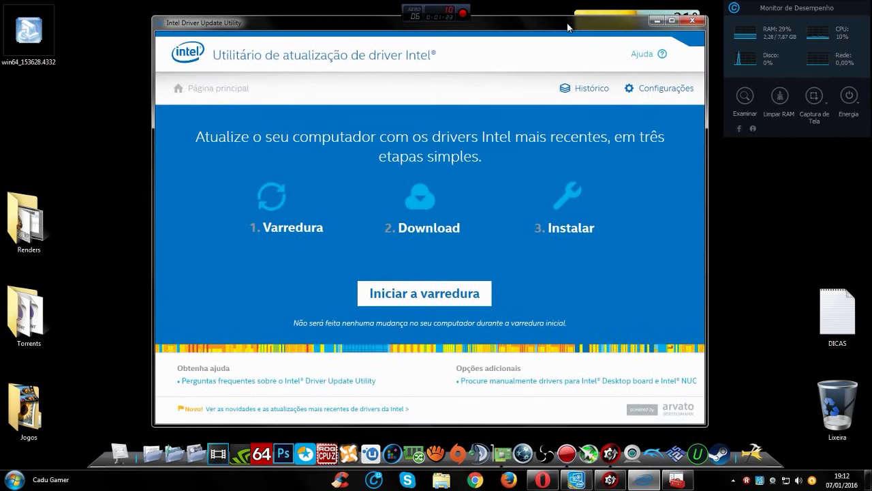
click(421, 300)
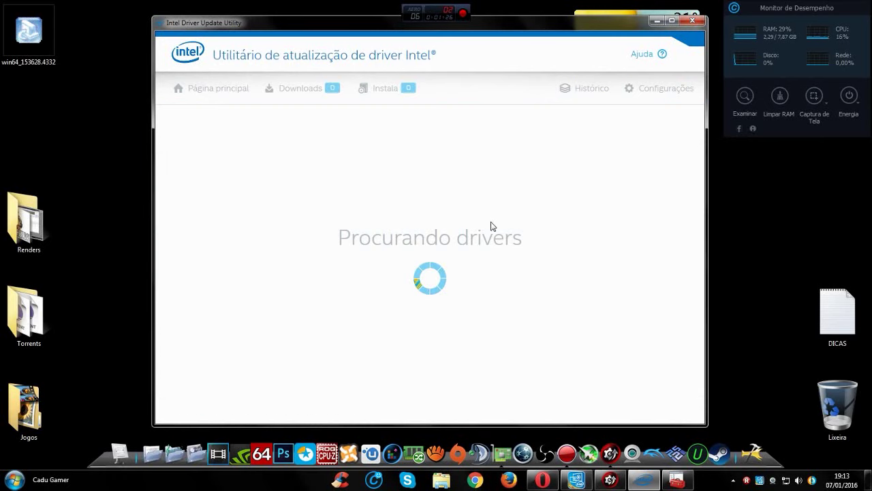
click(656, 23)
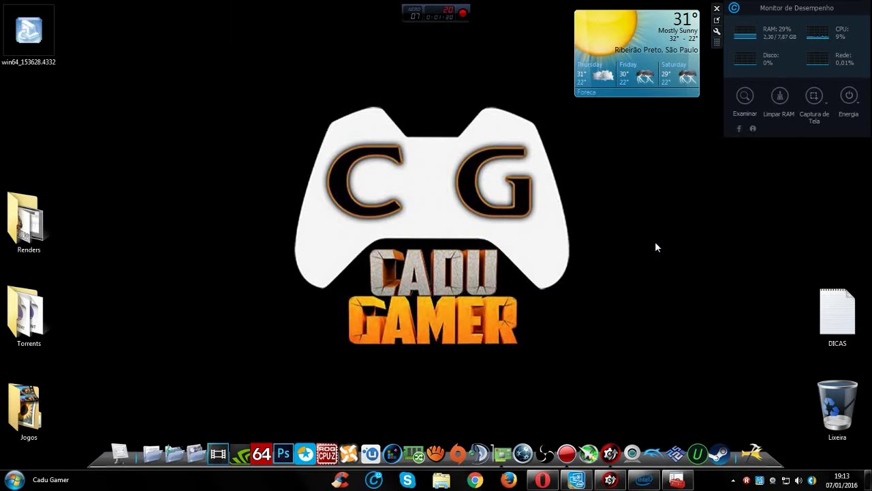
Step: Switch to Driver Booster and examine the outdated device drivers and game components, including their status and available update dates
click(611, 480)
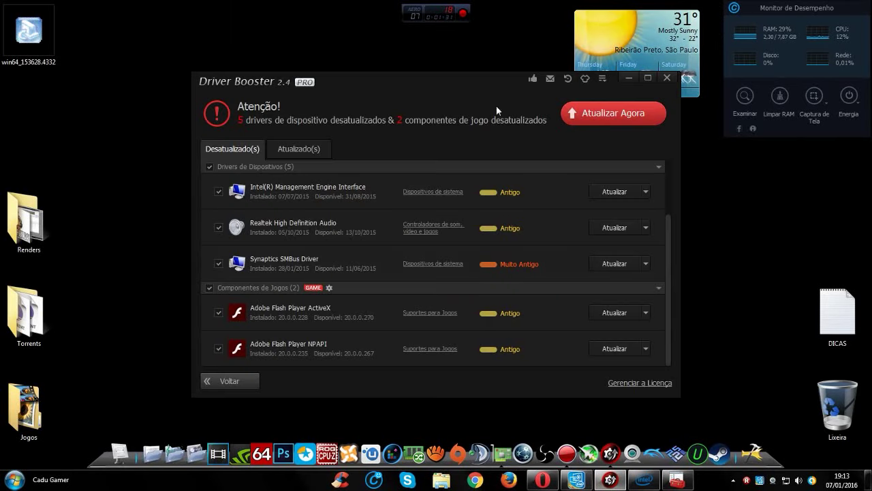
drag(443, 91, 438, 103)
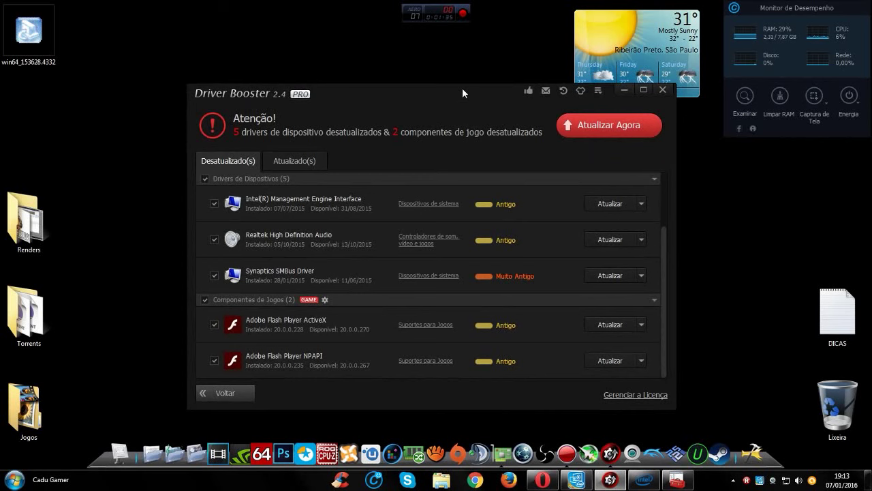
mouse_move(462, 87)
mouse_down()
mouse_move(457, 127)
mouse_move(465, 87)
mouse_up()
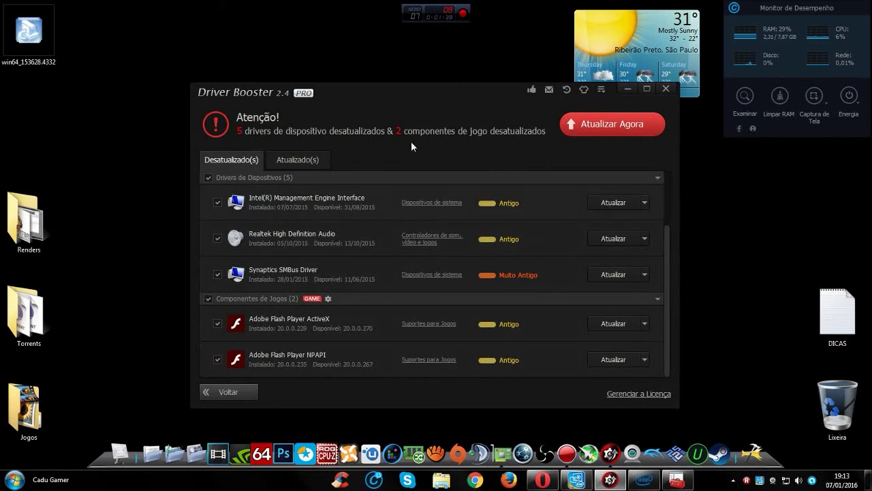
drag(424, 92, 413, 87)
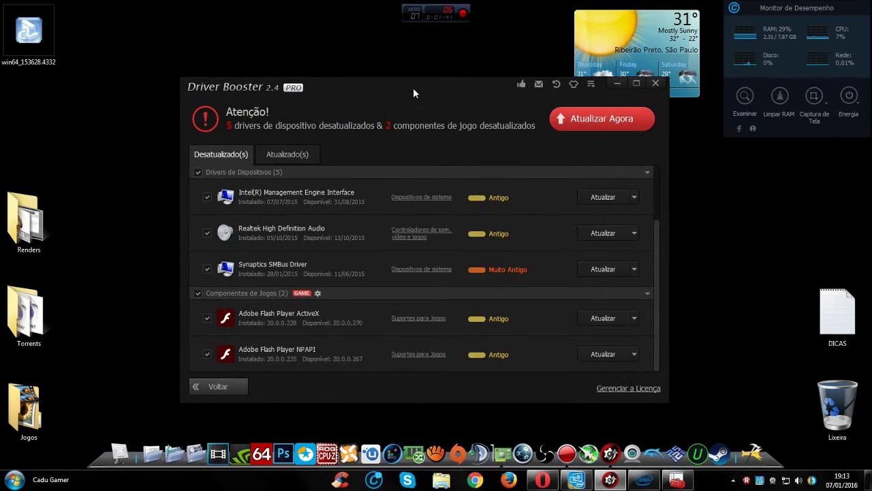
click(262, 154)
click(244, 156)
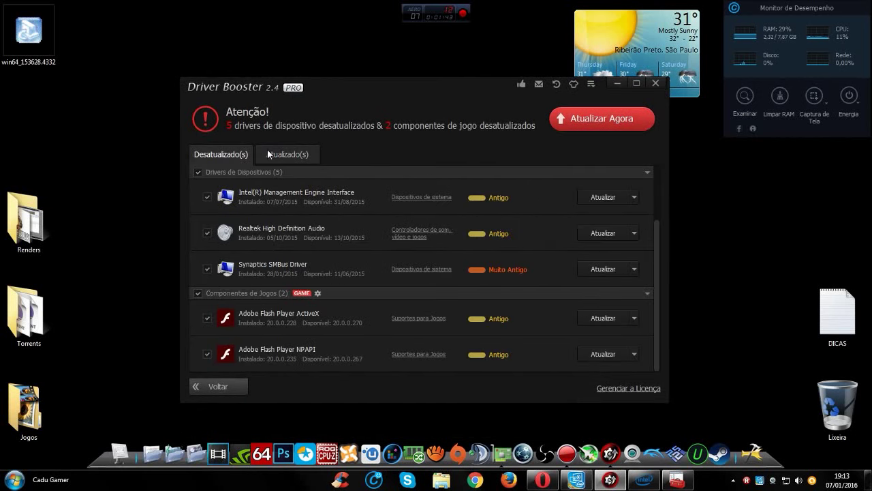
scroll(428, 258, up, 2)
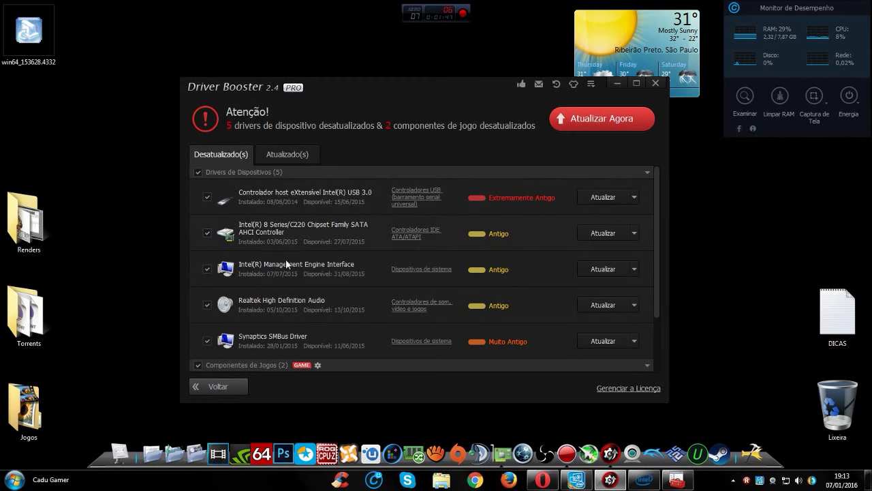
scroll(382, 238, down, 2)
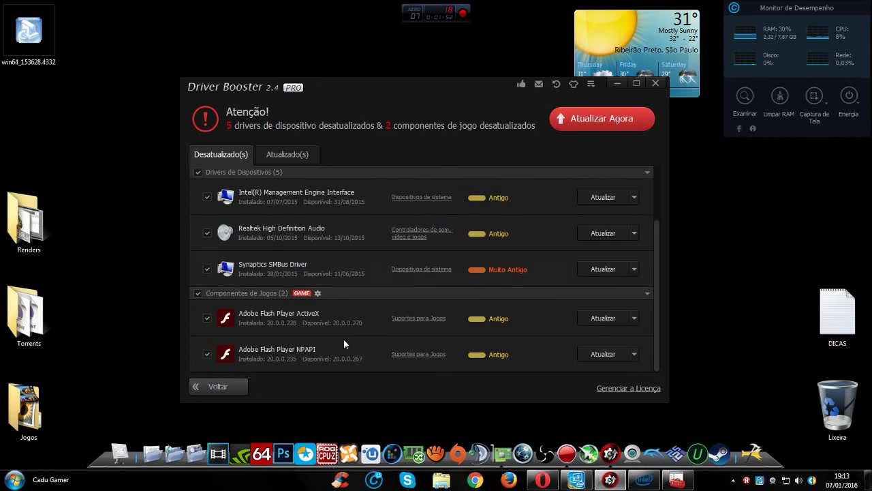
scroll(395, 312, up, 2)
click(282, 154)
click(220, 154)
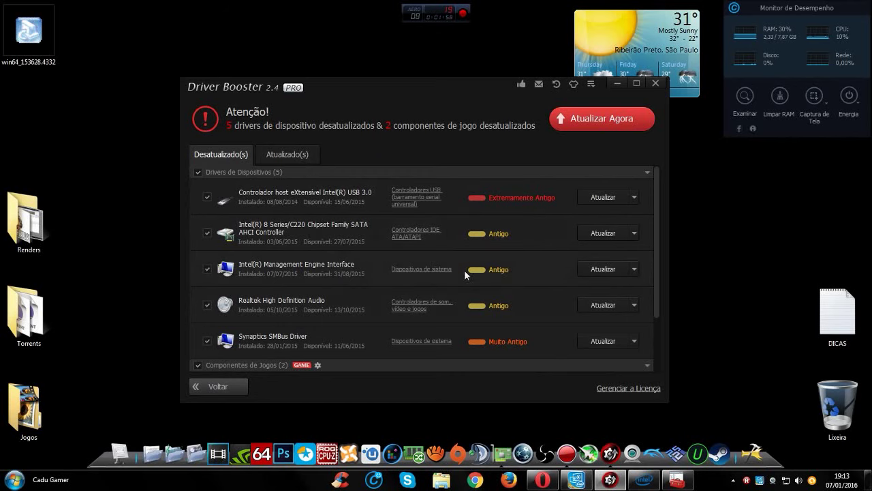
scroll(602, 275, down, 2)
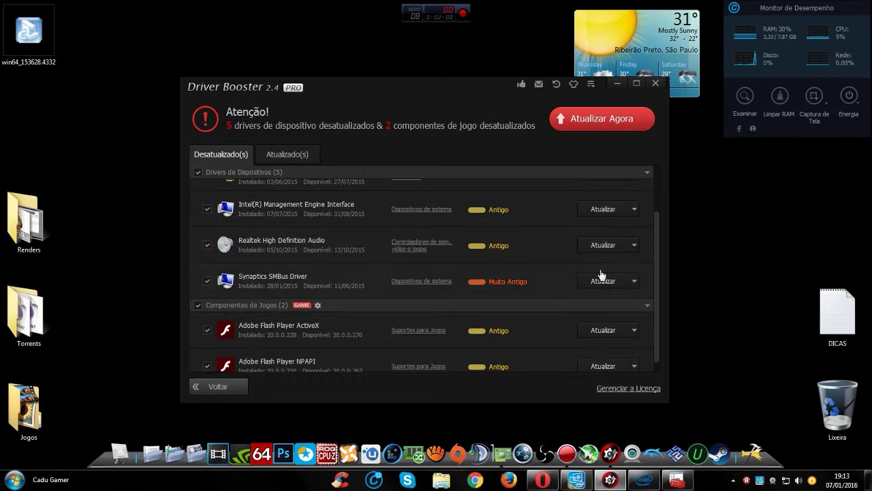
scroll(602, 274, down, 1)
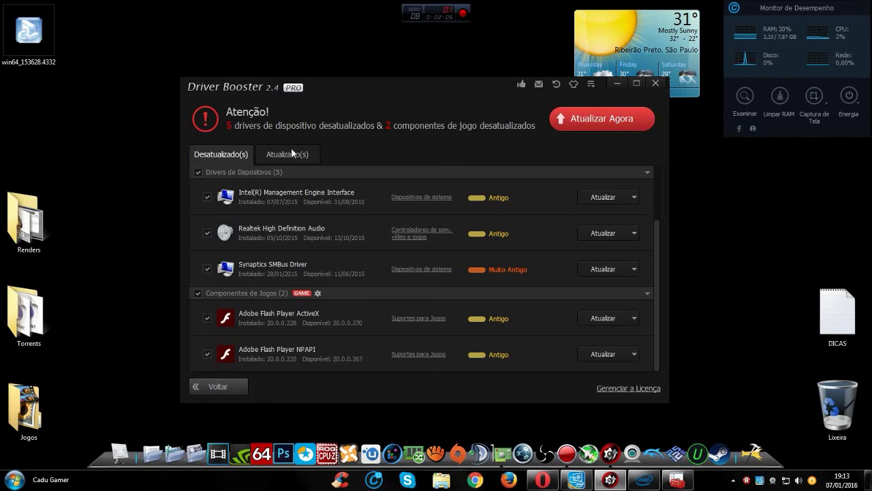
scroll(380, 251, up, 2)
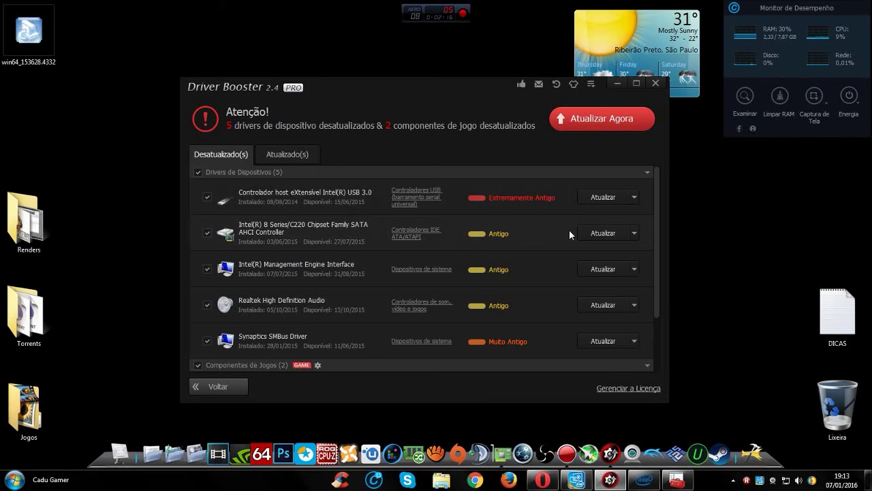
Step: Review the outdated drivers again, show the list of up-to-date drivers, and minimize Driver Booster
drag(365, 102, 424, 123)
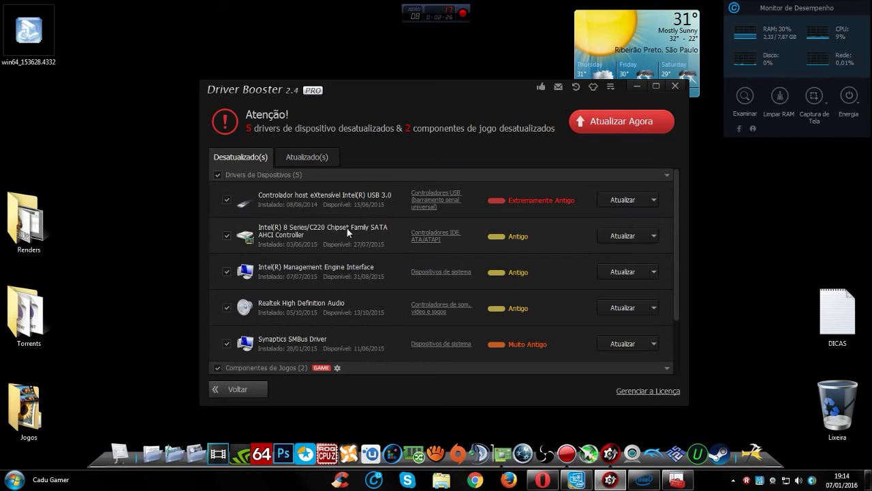
scroll(338, 229, down, 2)
scroll(337, 230, up, 2)
drag(443, 103, 440, 97)
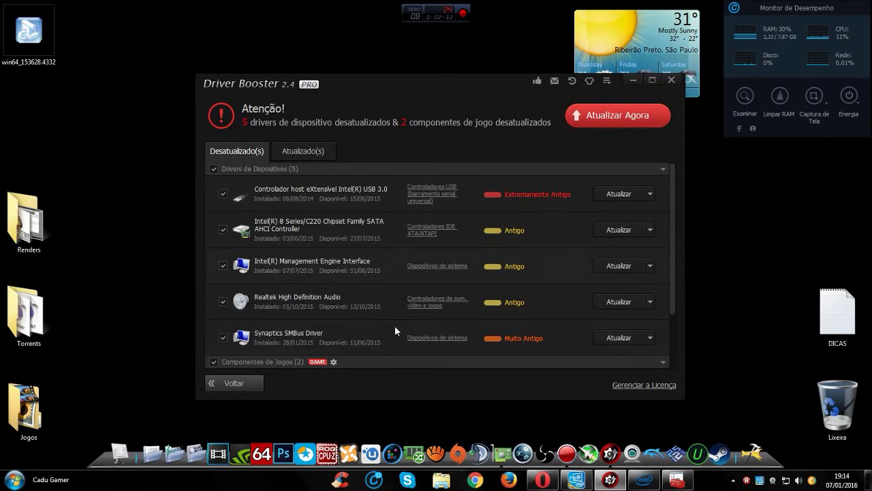
scroll(434, 250, down, 2)
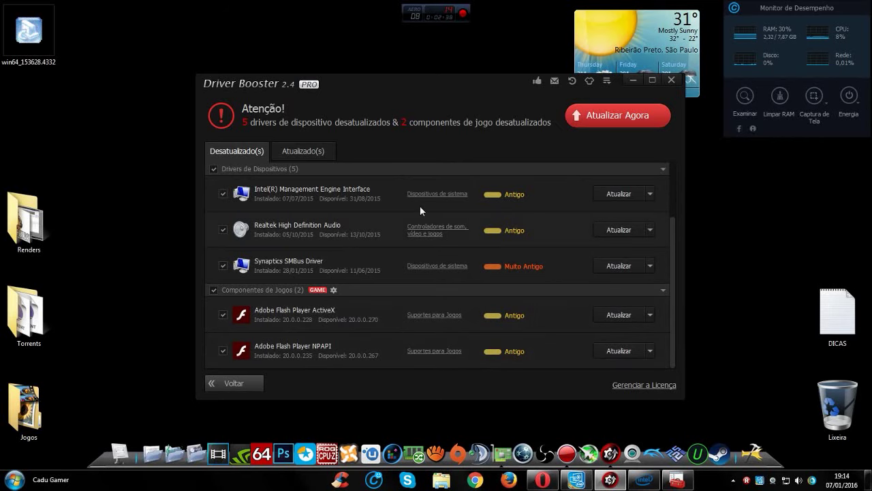
scroll(423, 215, up, 2)
drag(480, 87, 438, 125)
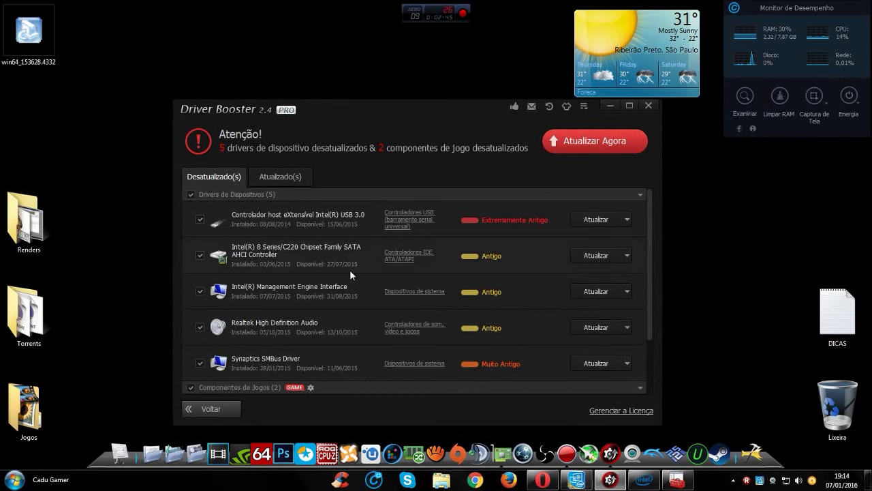
click(269, 177)
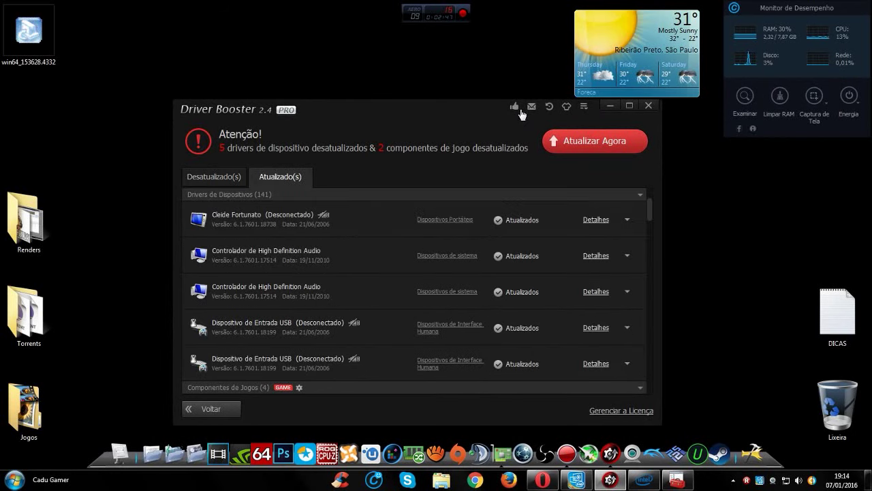
click(607, 106)
Step: Switch to Opera and highlight the whole product name in the Intel download page's driver search field
mouse_move(575, 479)
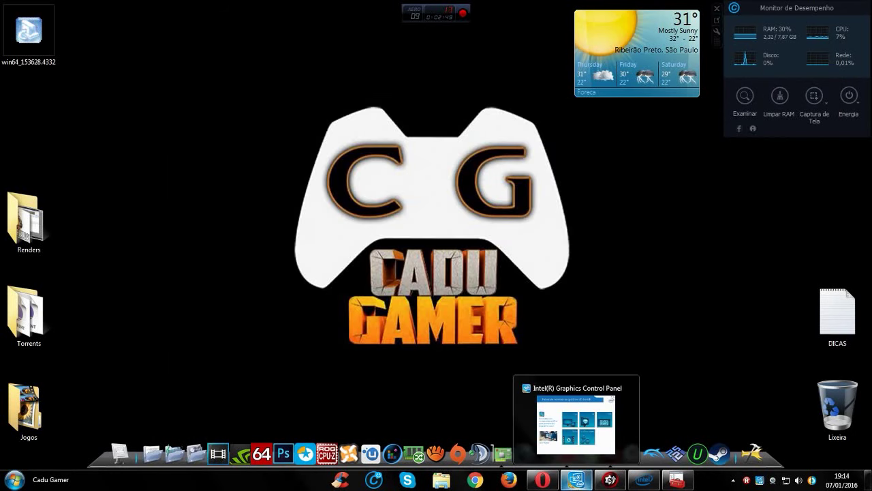
click(543, 479)
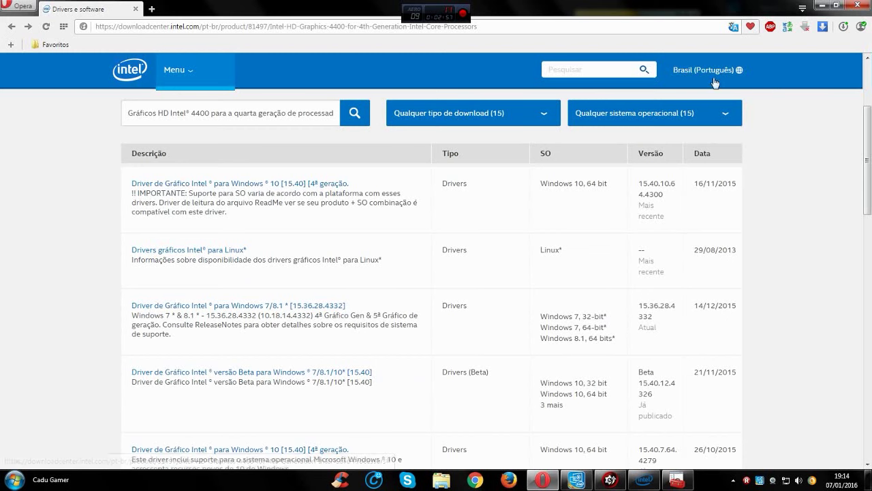
click(143, 116)
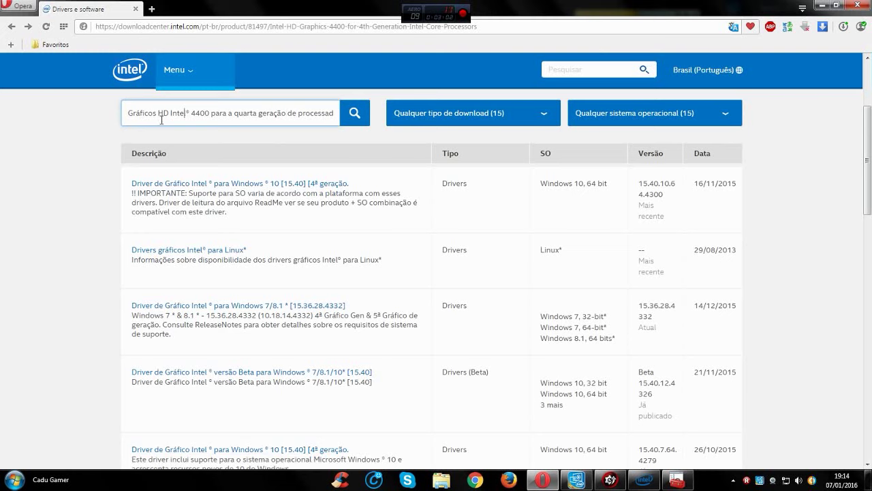
drag(129, 114, 401, 109)
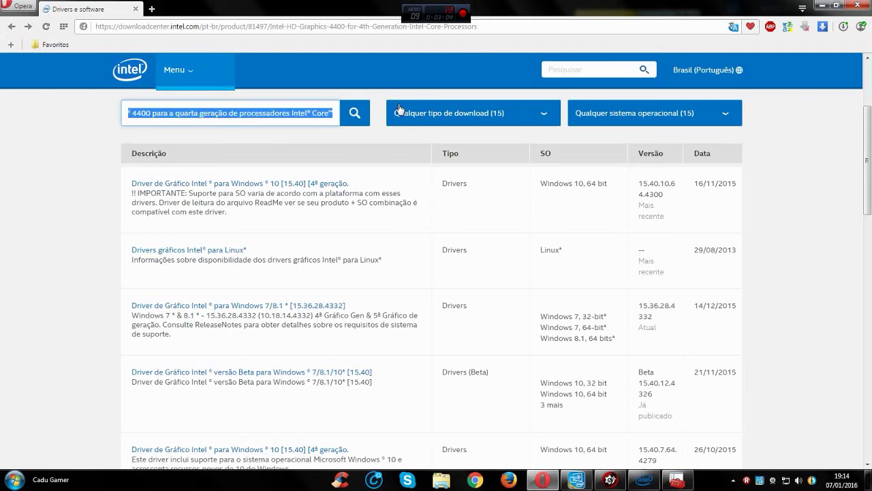
Step: Return to the Google results and change the search query to "Intel HD Graphics 4600 drivers"
click(10, 31)
click(10, 31)
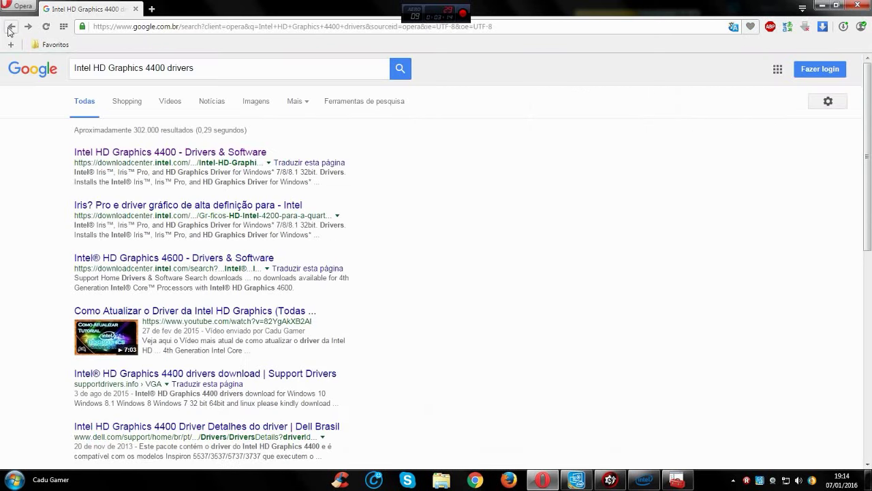
click(126, 71)
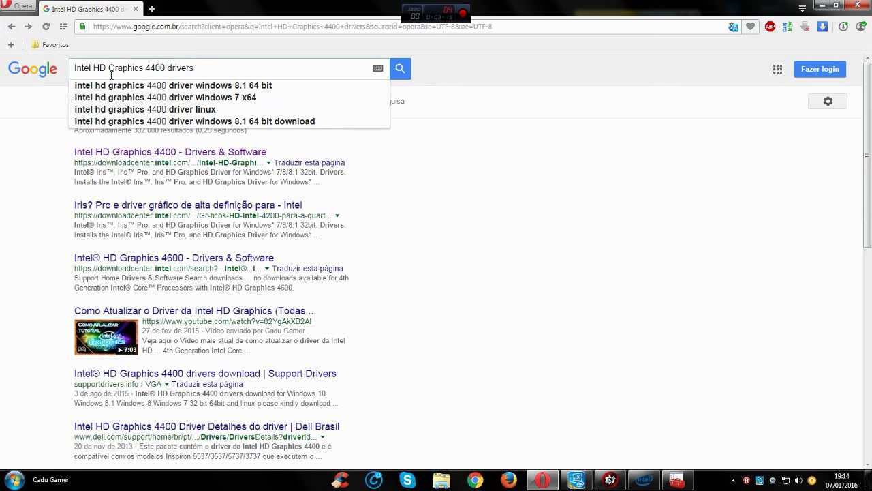
drag(169, 68, 150, 67)
click(148, 68)
double_click(152, 68)
text(4600)
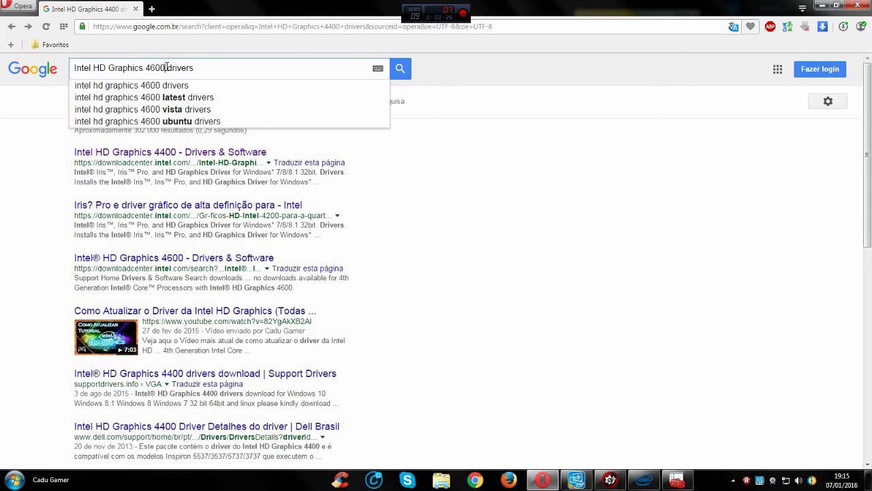
Step: Search Google for "Intel HD Graphics 4000 drivers" and open Intel's Drivers & Software download result
drag(145, 67, 162, 67)
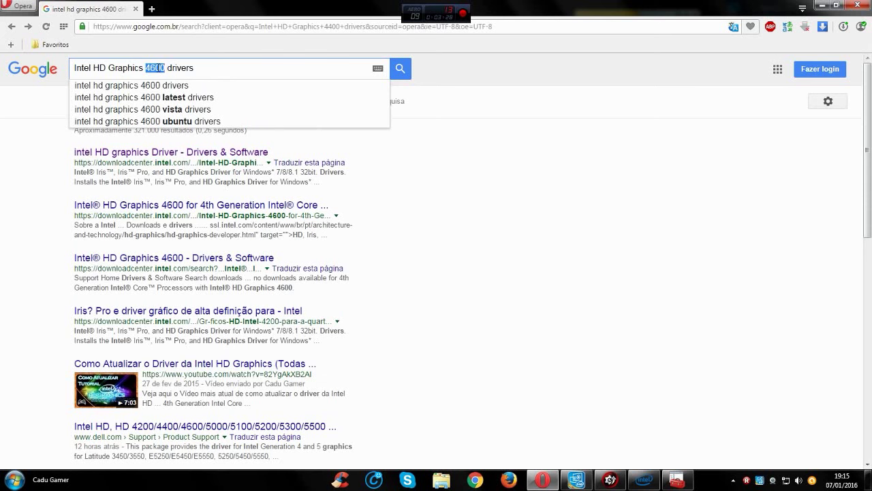
text(40)
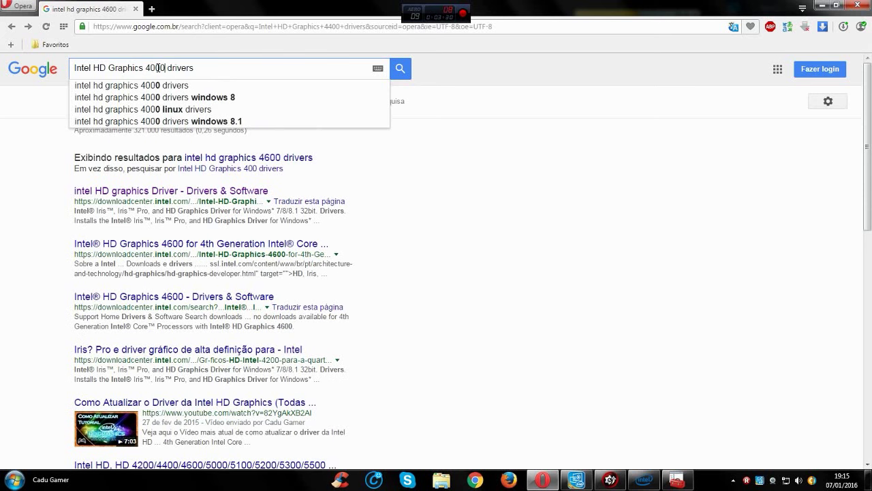
text(0)
key(Return)
click(139, 158)
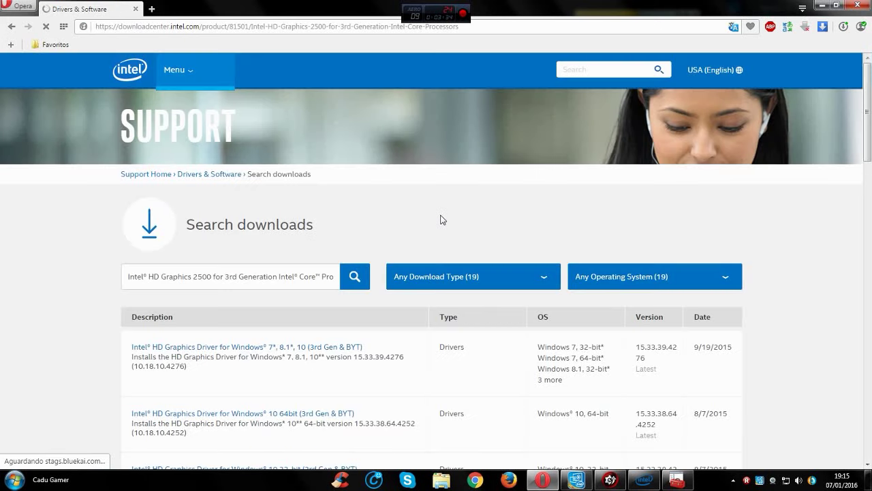
Step: Replace the product name in Intel's download search with "Intel HD Graphics 4400" and run the search
scroll(440, 219, down, 3)
click(259, 109)
triple_click(203, 111)
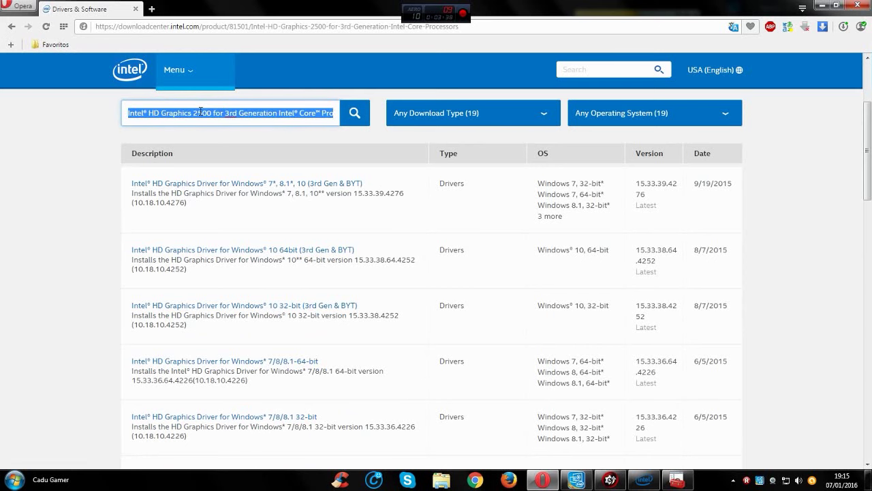
text(In)
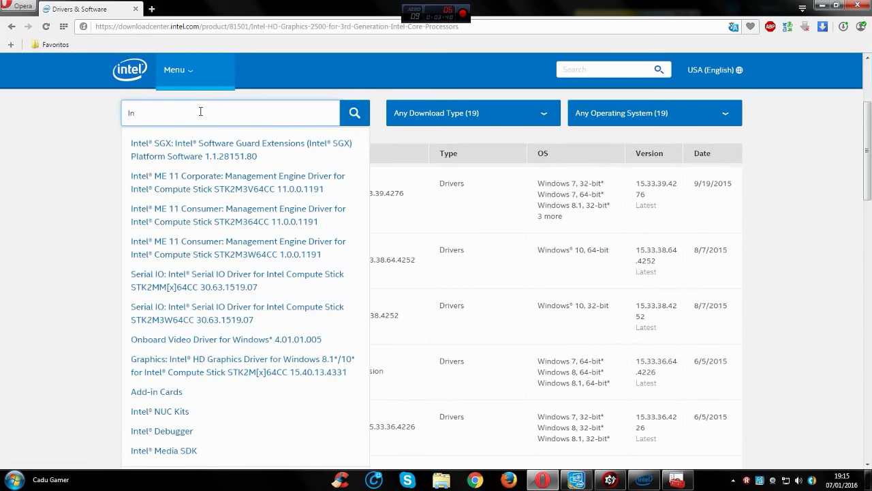
text(tel HD)
key(BackSpace)
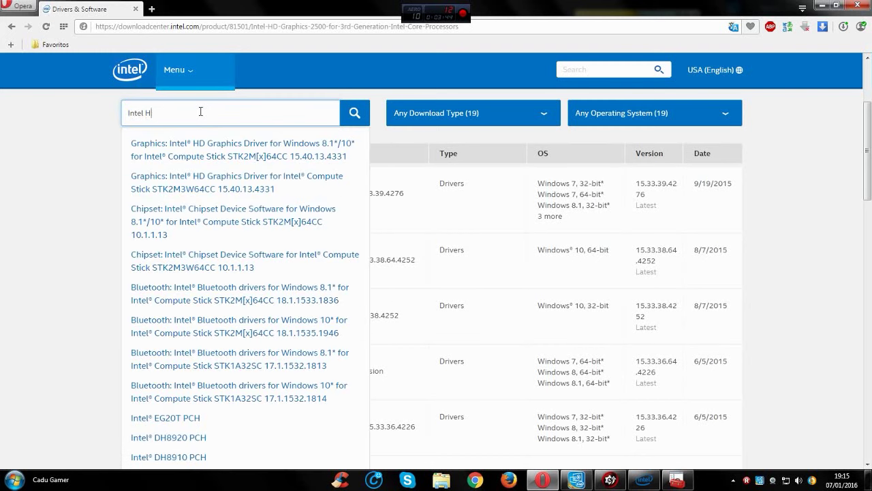
text(D G)
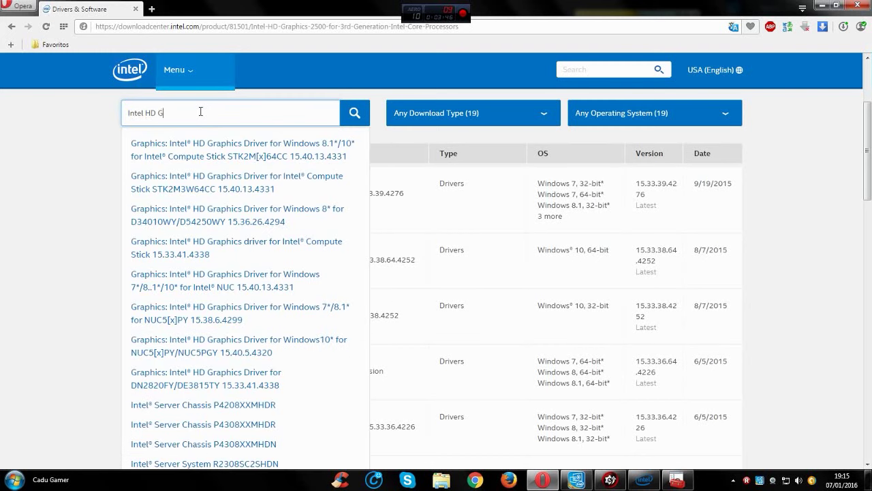
text(raphics)
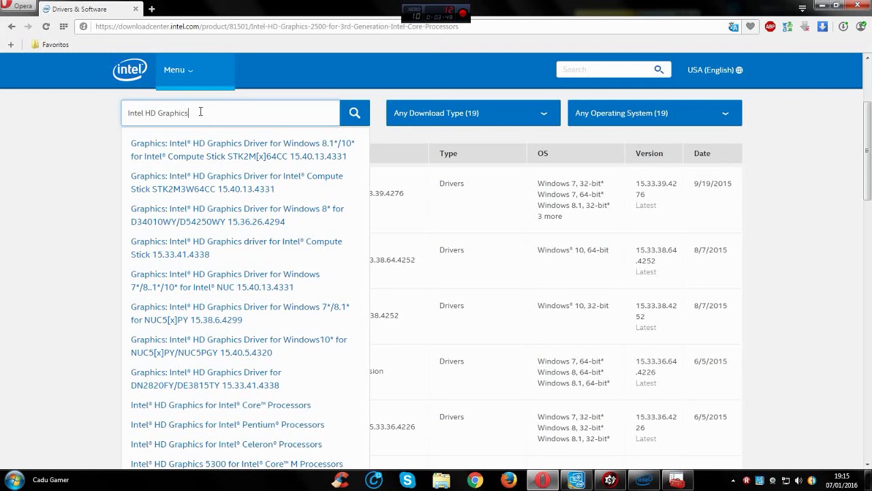
text( 4400)
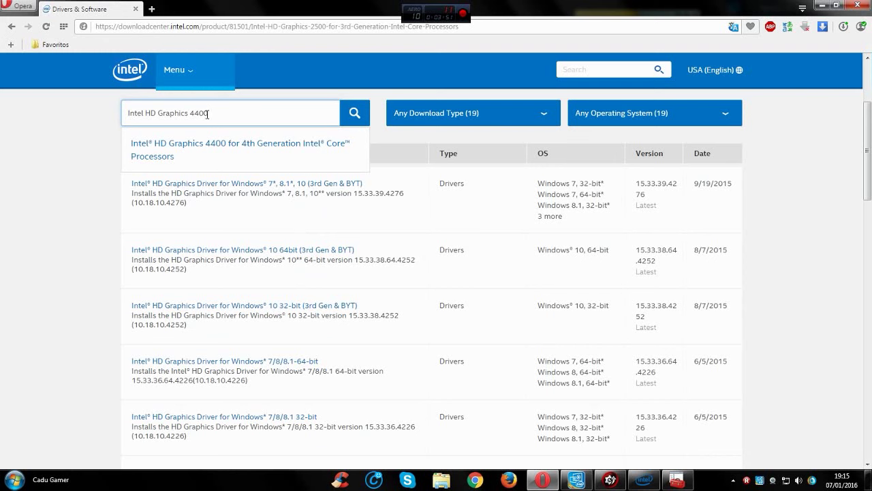
triple_click(207, 114)
click(355, 116)
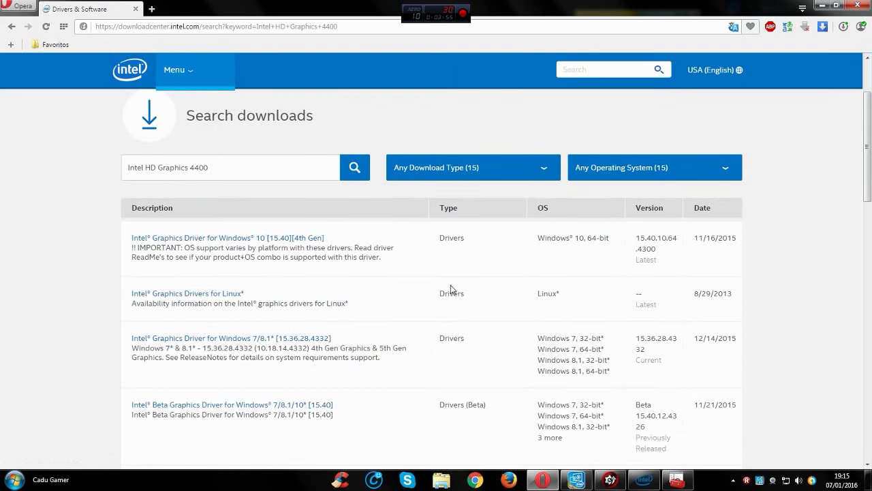
Step: Search Intel's downloads for "Intel HD Graphics 3000" and look through the listed drivers
click(219, 168)
drag(189, 168, 222, 167)
text(3000)
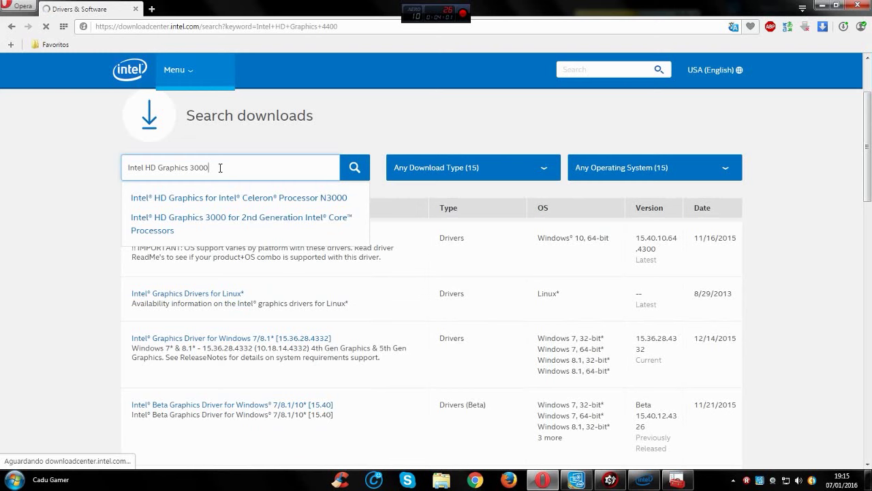
click(355, 167)
scroll(505, 291, down, 3)
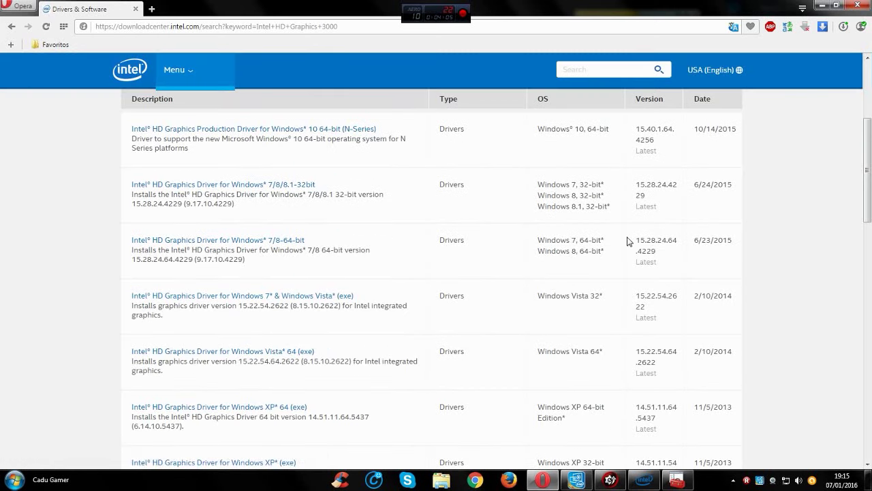
scroll(579, 265, up, 3)
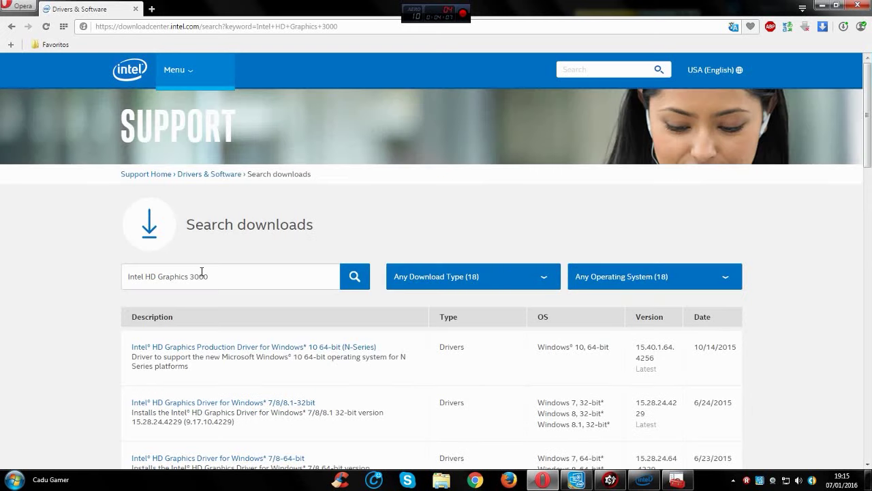
Step: Search Intel's downloads for "Intel HD Graphics 2000" and view the listed drivers
click(191, 277)
drag(192, 277, 227, 276)
text(2000)
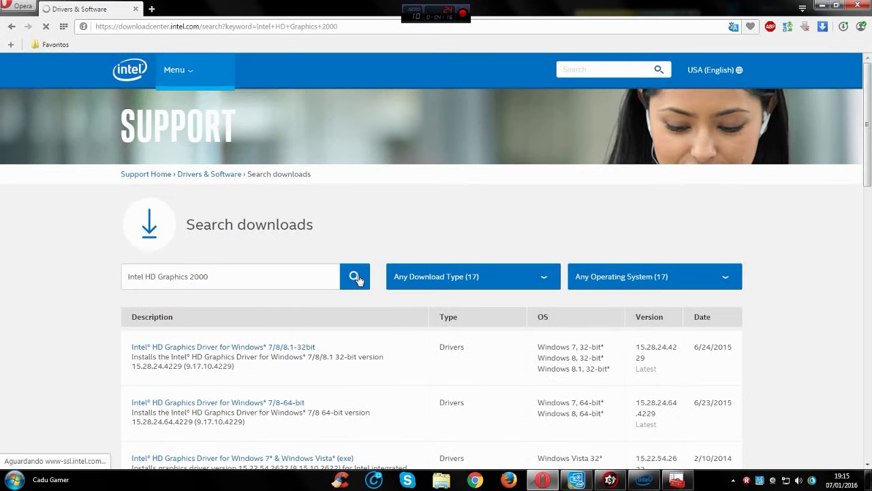
scroll(440, 285, down, 2)
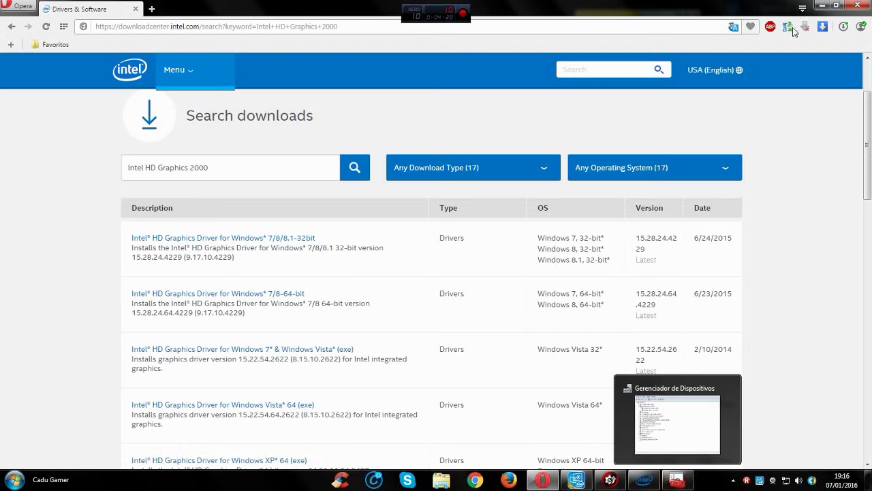
Step: Minimize the browser, open GPU-Z from the desktop and check the installed driver version
click(820, 6)
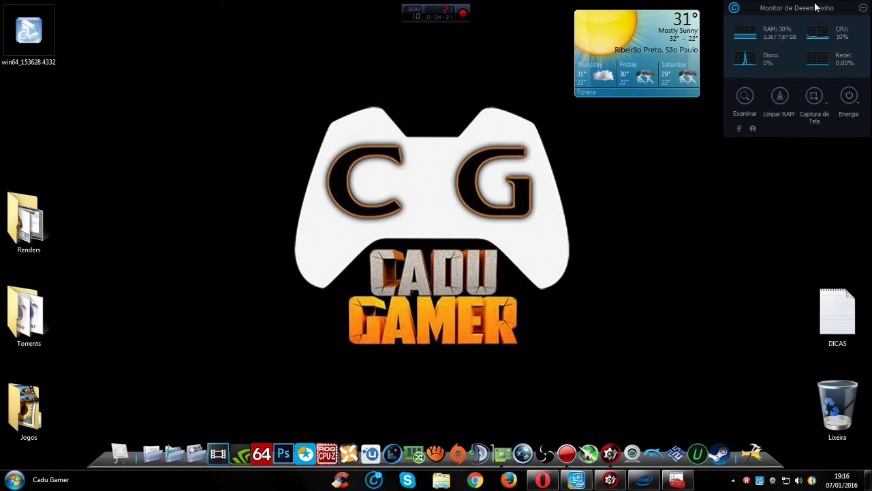
click(506, 459)
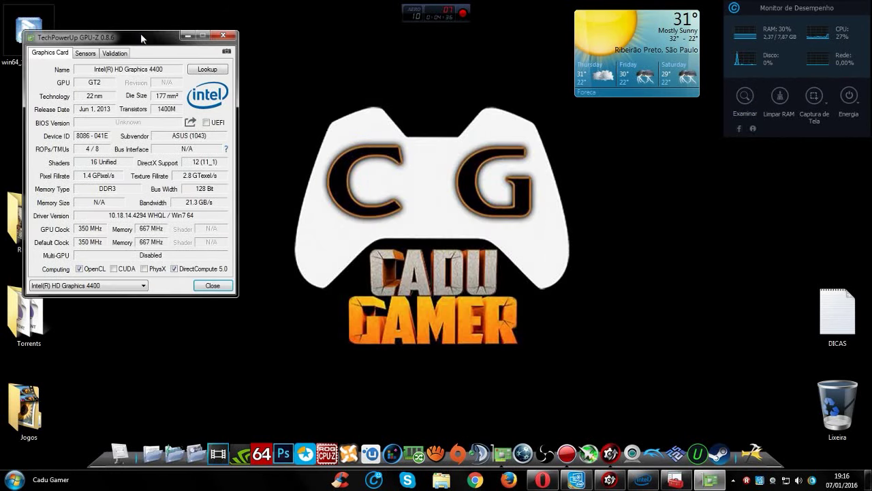
mouse_move(115, 223)
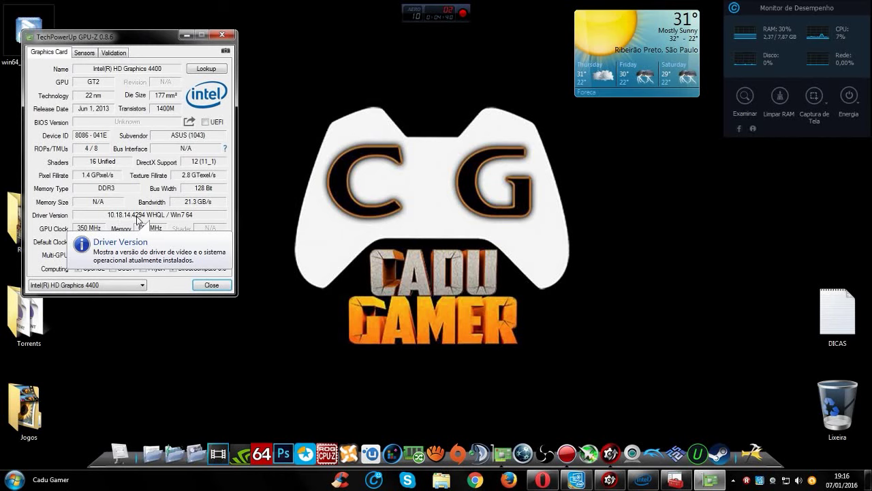
Step: Return to Opera and search Intel's downloads for "Intel HD Graphics 4400" again
click(543, 479)
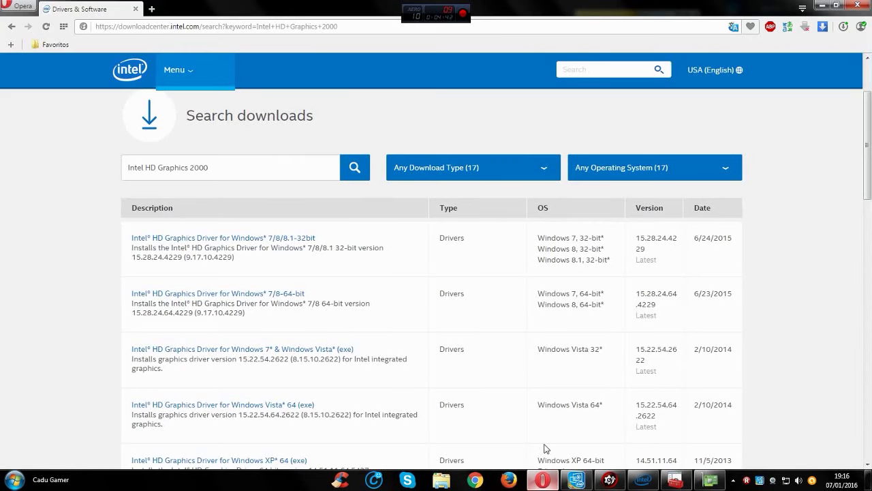
double_click(192, 170)
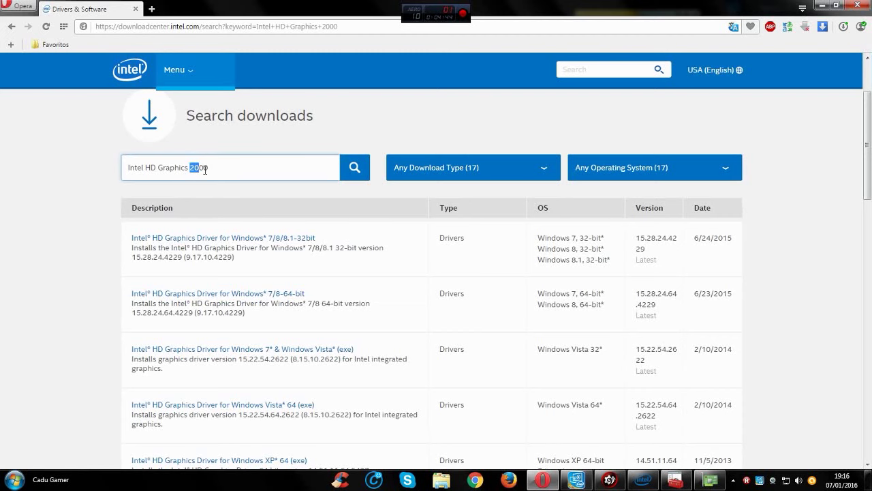
text(4400)
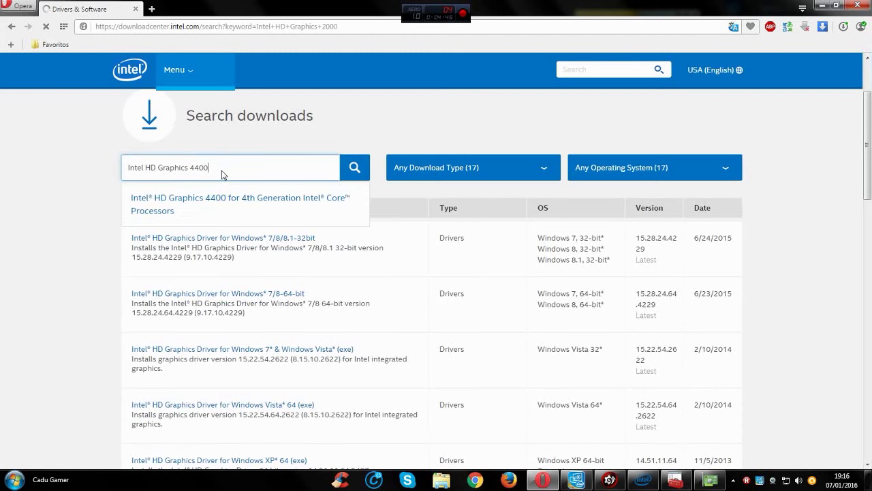
key(Return)
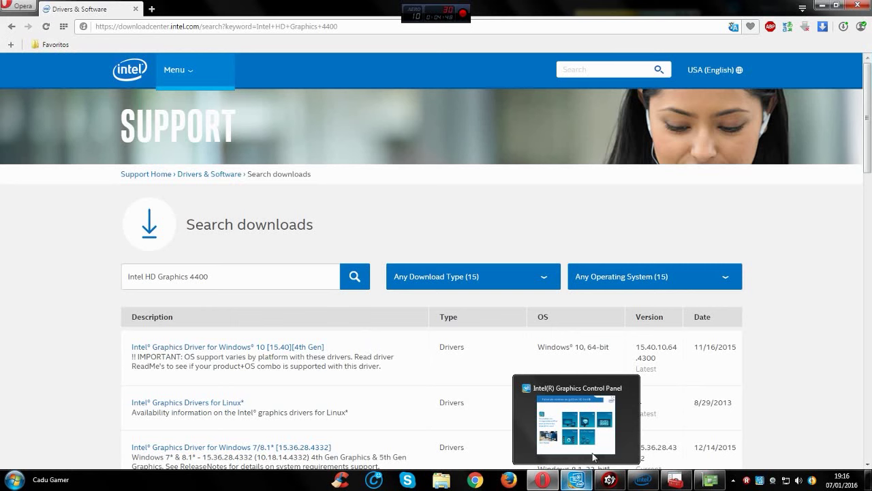
Step: Show the Intel Driver Update Utility over the browser, examine its available drivers list, and minimize it
click(642, 479)
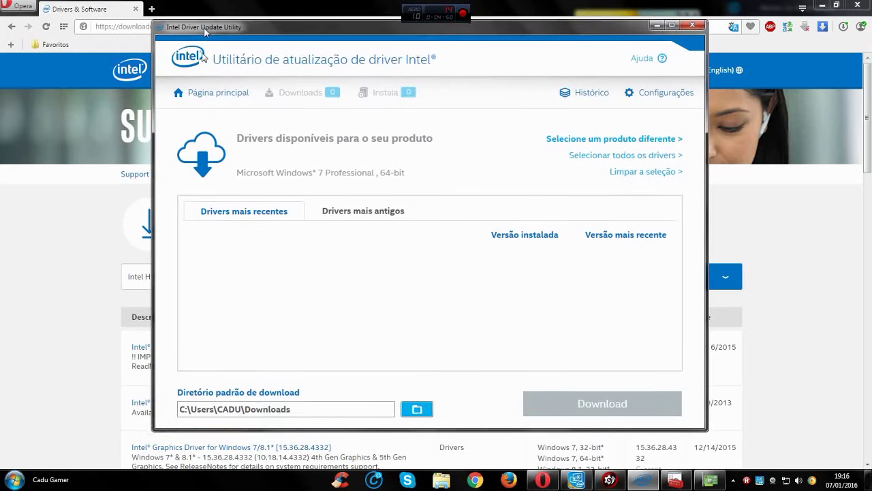
drag(203, 28, 202, 46)
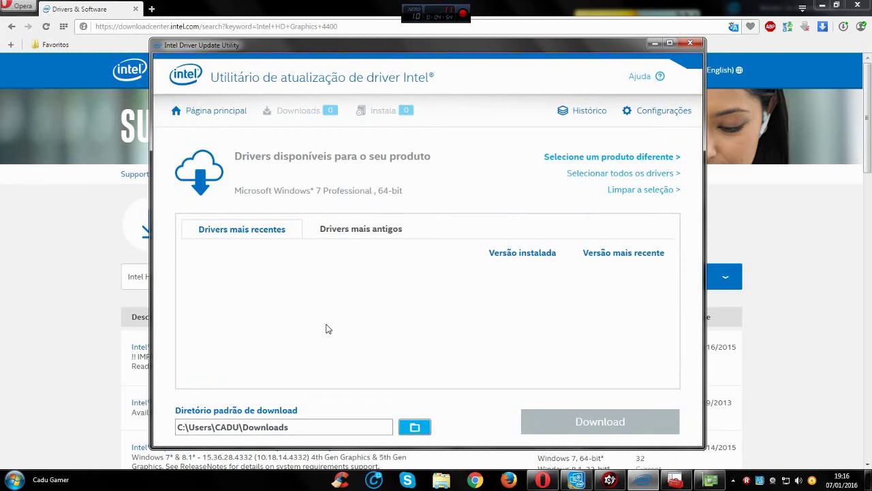
drag(354, 50, 368, 47)
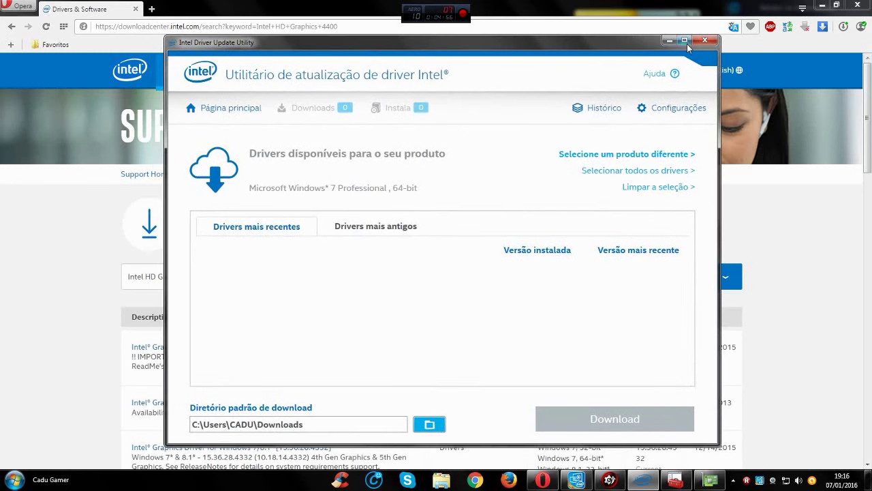
click(667, 41)
Step: Compare the listed HD Graphics 4400 driver versions with GPU-Z on the desktop, shifting the GPU-Z window slightly sideways
scroll(322, 283, down, 3)
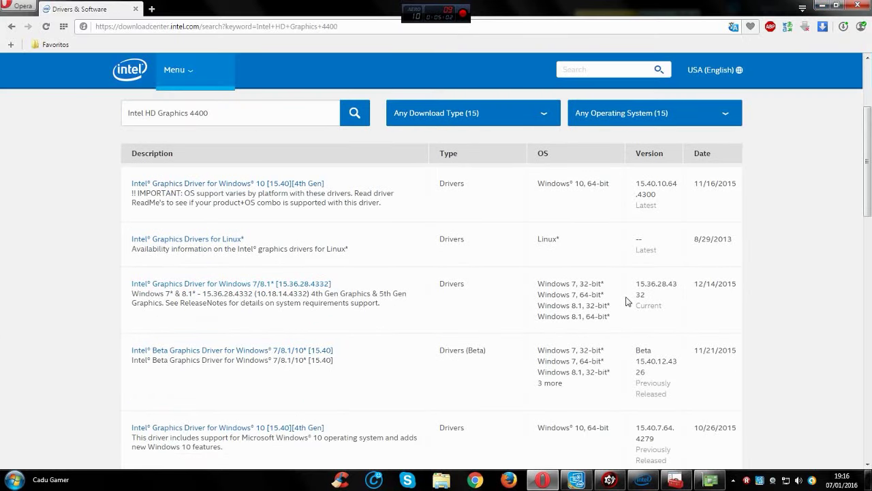
key(super+d)
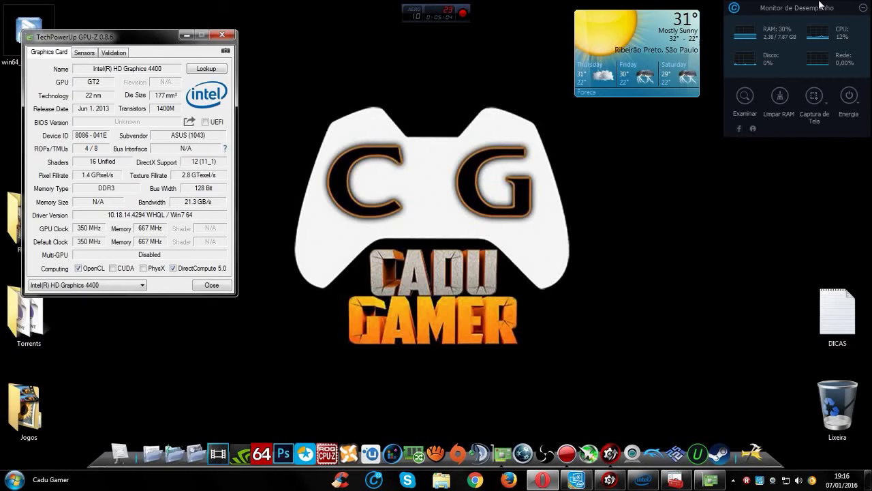
drag(94, 39, 145, 40)
Step: Return to the Intel download page, review the Intel Driver Update Utility once more, and minimize it
click(542, 479)
click(643, 479)
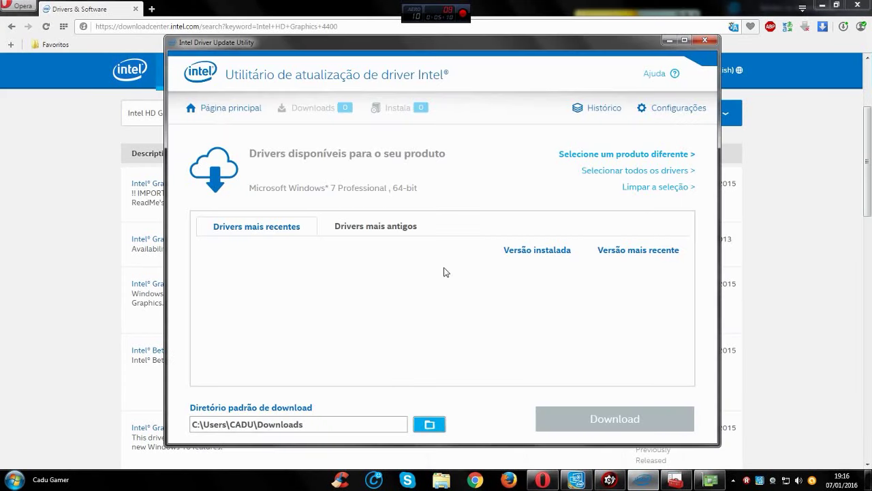
drag(341, 44, 327, 45)
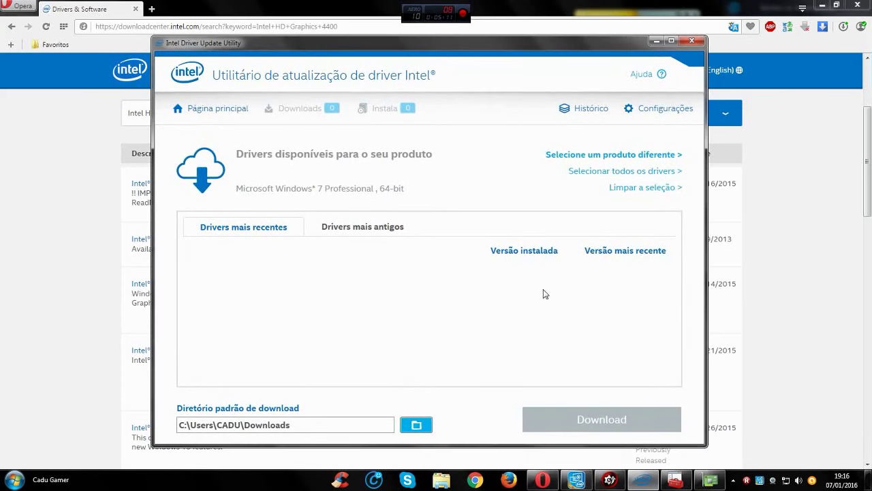
click(656, 41)
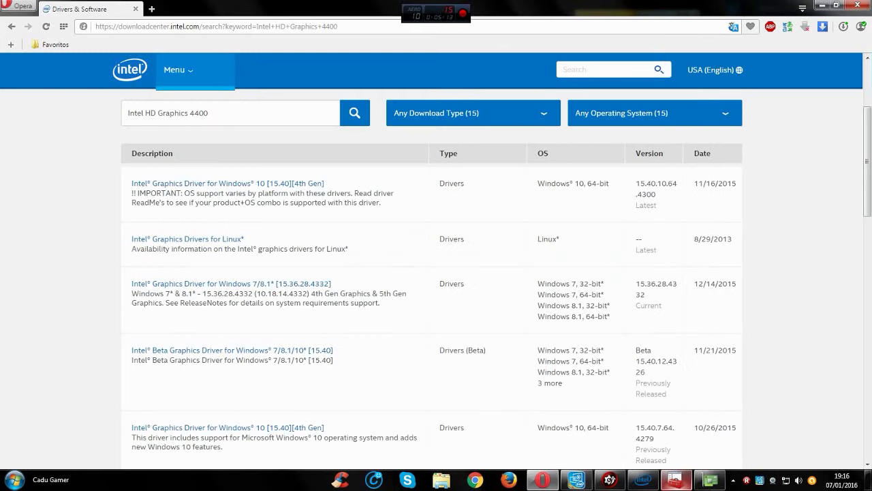
Step: Bring GPU-Z up over the download page and place Device Manager beside it to compare the graphics adapter names
click(675, 479)
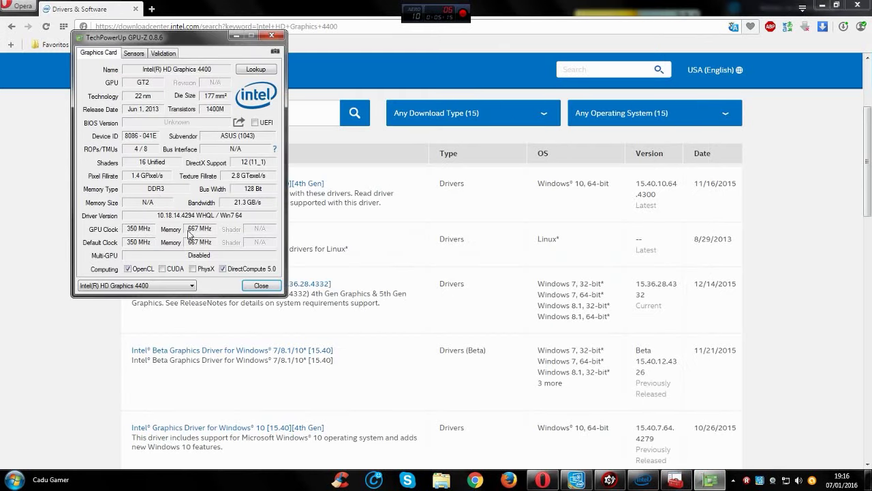
drag(175, 41, 177, 71)
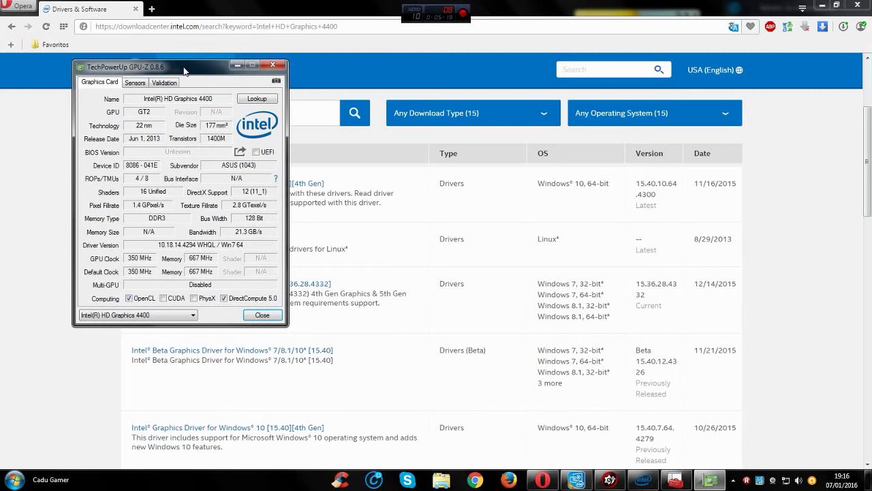
mouse_move(181, 72)
mouse_down()
mouse_move(158, 73)
mouse_move(168, 75)
mouse_up()
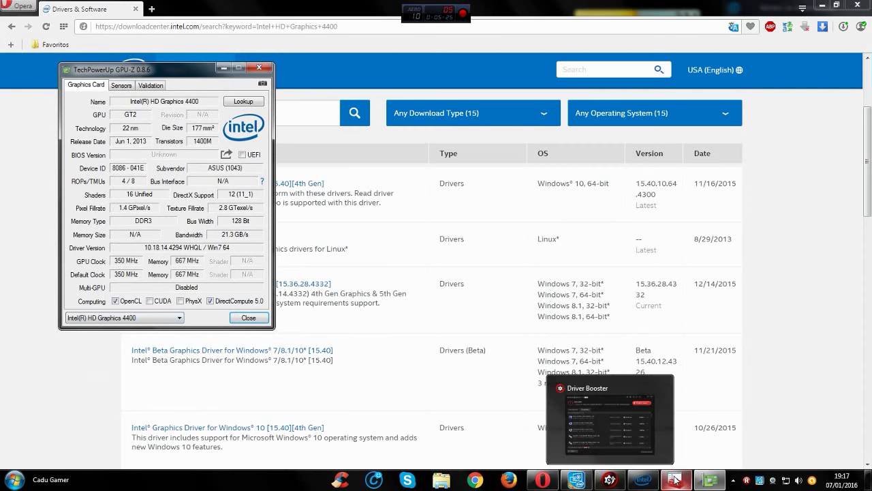
click(626, 388)
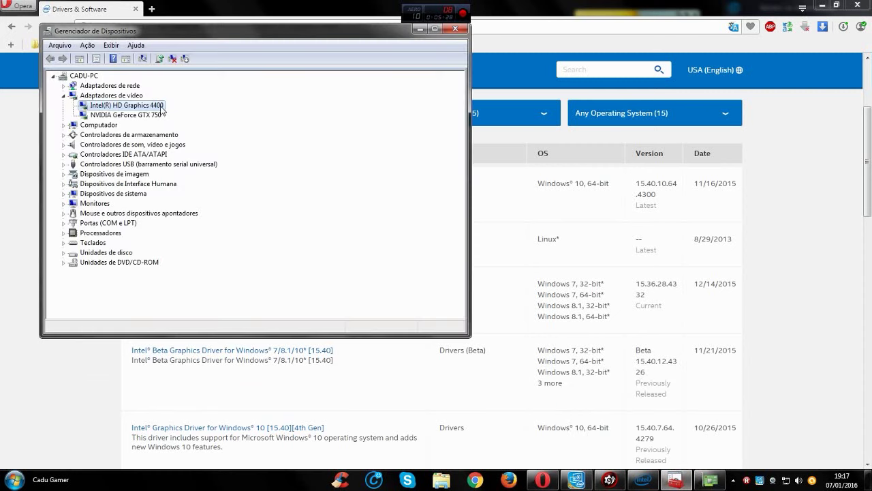
drag(130, 32, 432, 57)
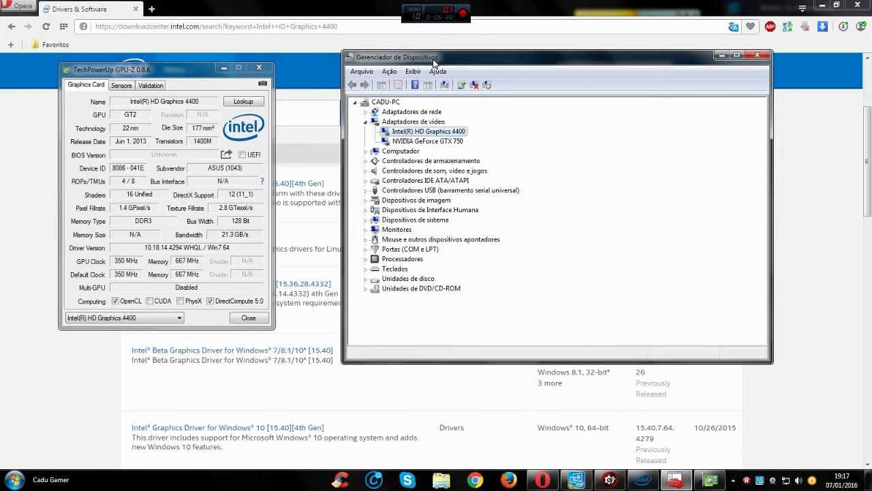
Step: Check the driver details of Intel(R) HD Graphics 4400 in its device properties, and close Device Manager and GPU-Z
double_click(441, 130)
drag(301, 68, 667, 86)
click(550, 100)
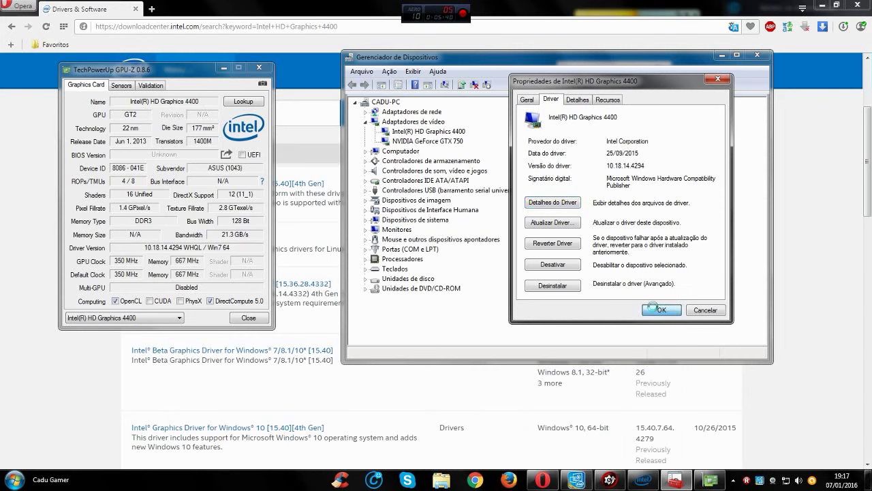
click(661, 309)
click(756, 56)
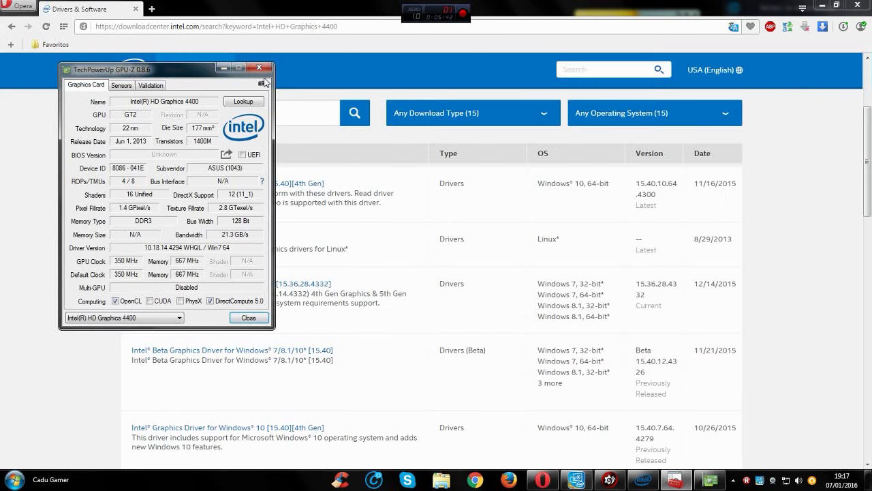
click(259, 68)
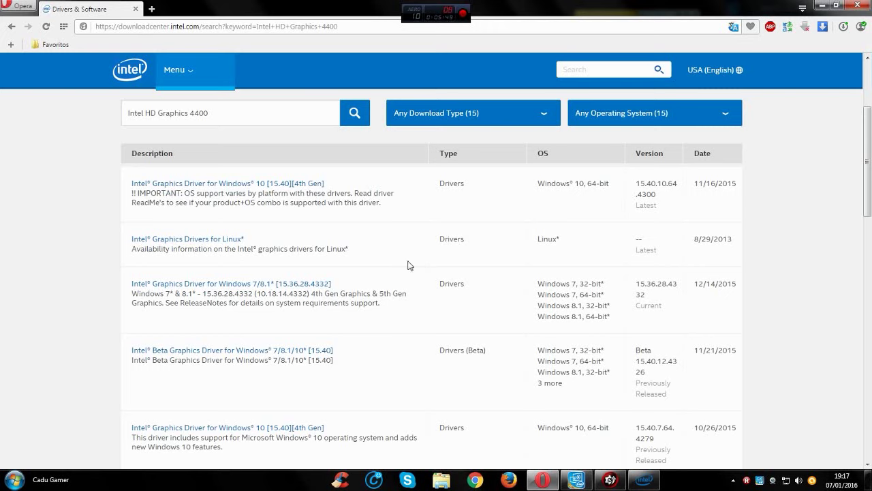
Step: Minimize the browser, show Driver Booster and the Intel Driver Update Utility on the desktop, and minimize the Intel utility
click(823, 7)
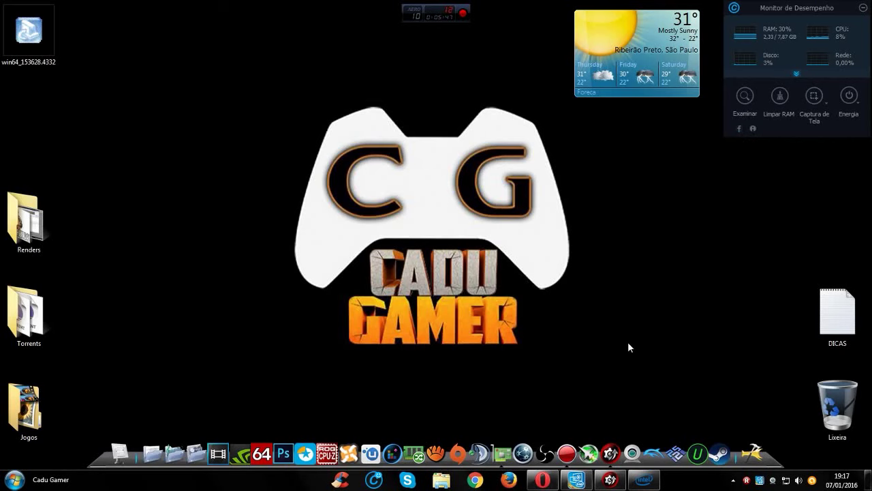
click(610, 480)
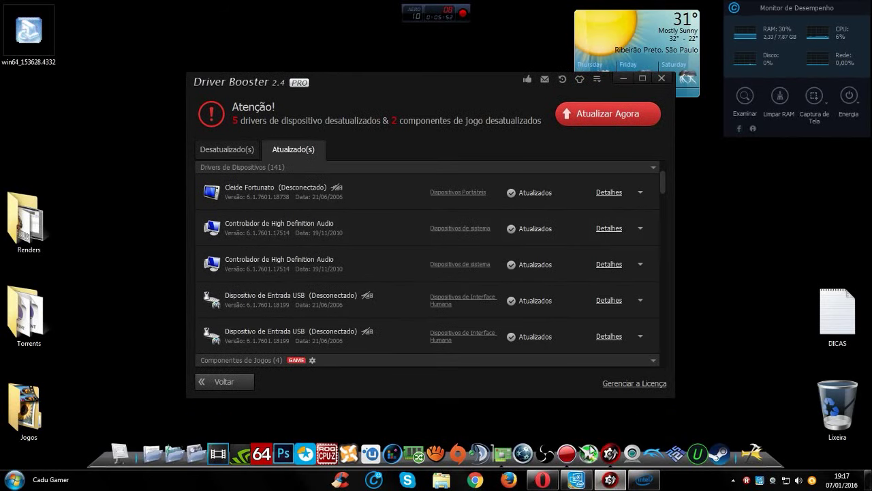
click(647, 482)
drag(379, 52, 382, 47)
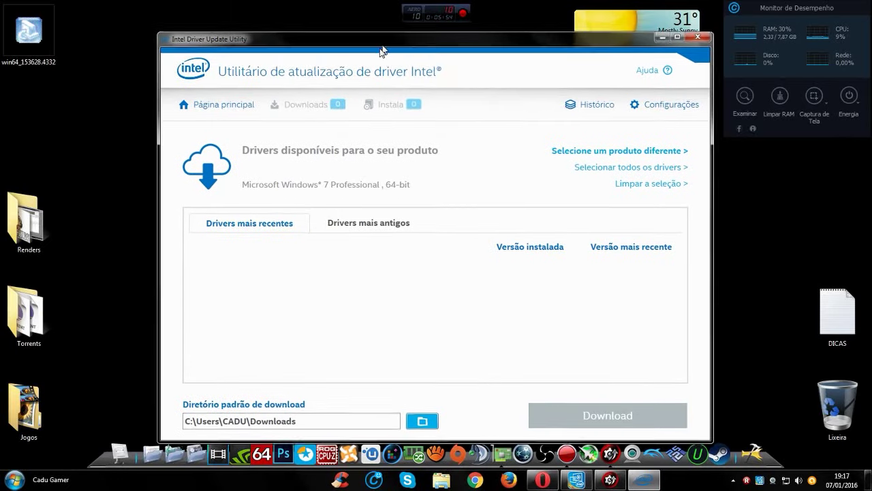
click(660, 37)
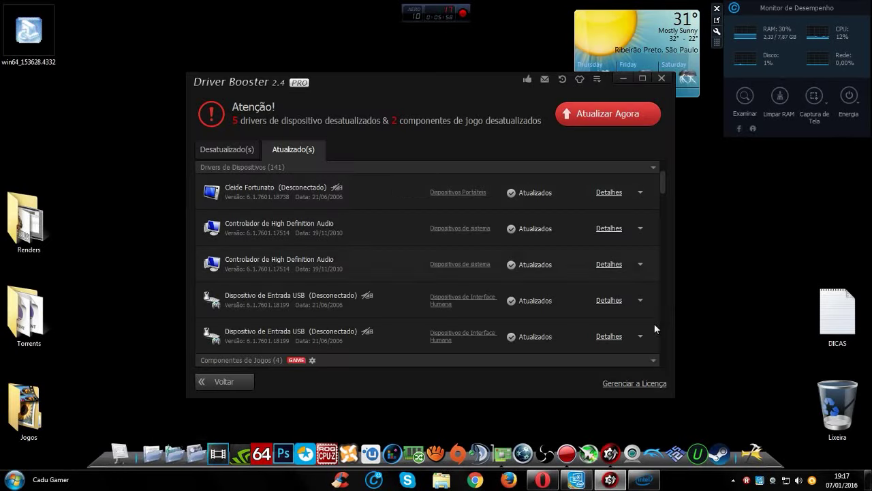
Step: Return to the browser, open the Intel Graphics Driver for Windows 7/8.1 [15.36.28.4332] page, and review its available downloads
click(525, 429)
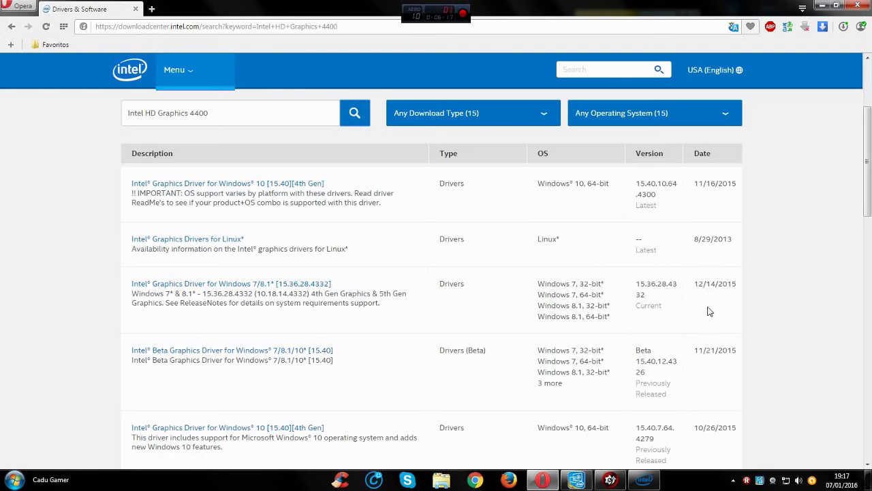
click(225, 284)
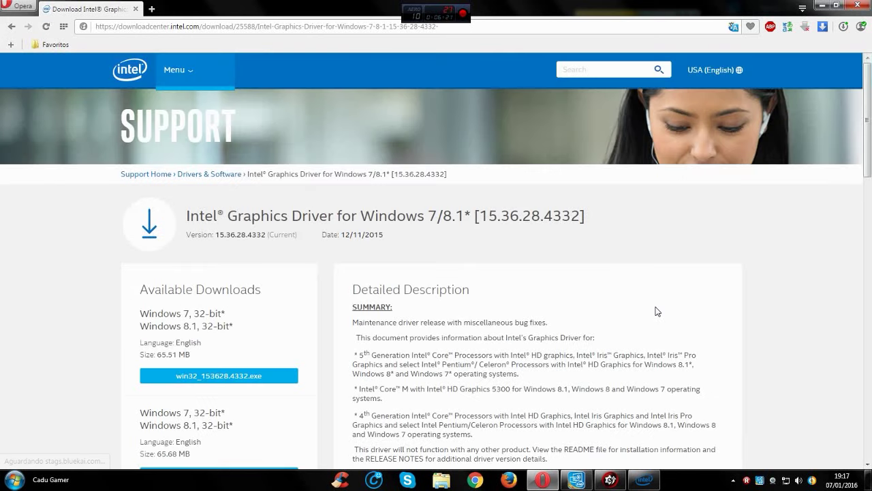
scroll(16, 247, down, 3)
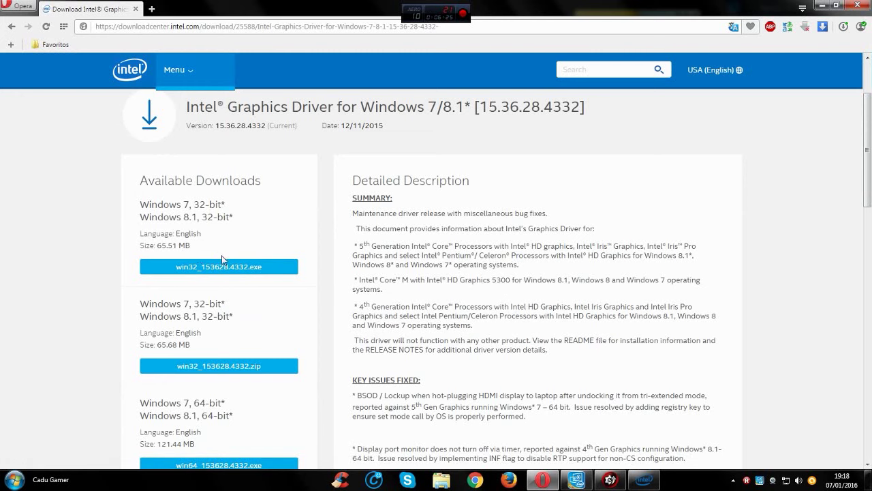
scroll(244, 271, down, 3)
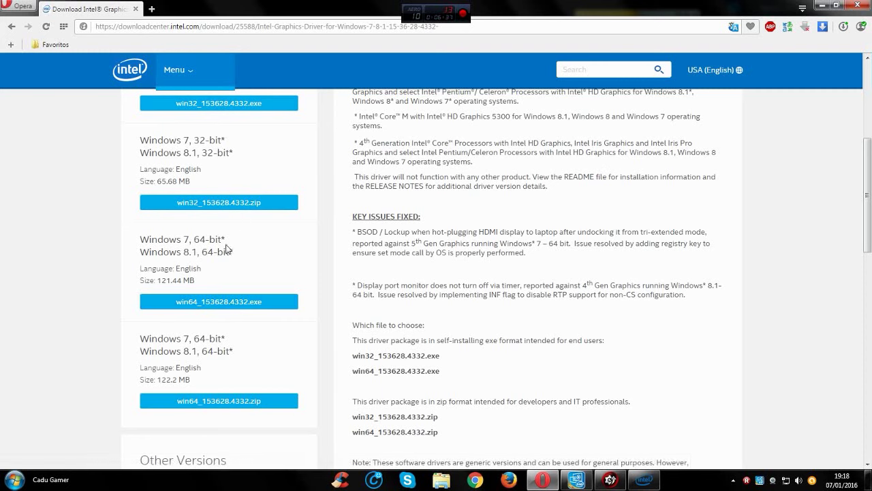
Step: Examine the list of products the driver is valid for, find Intel HD Graphics 4400, and return to the available downloads
scroll(143, 320, down, 6)
scroll(170, 317, down, 1)
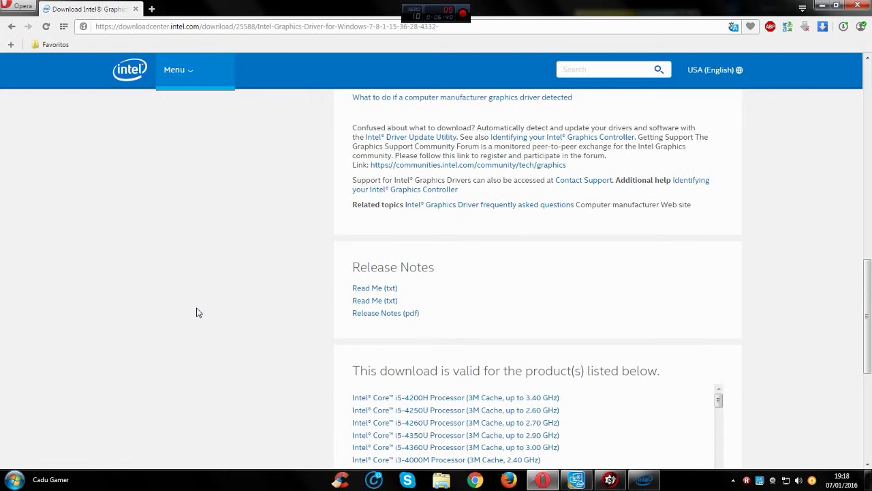
scroll(252, 305, down, 3)
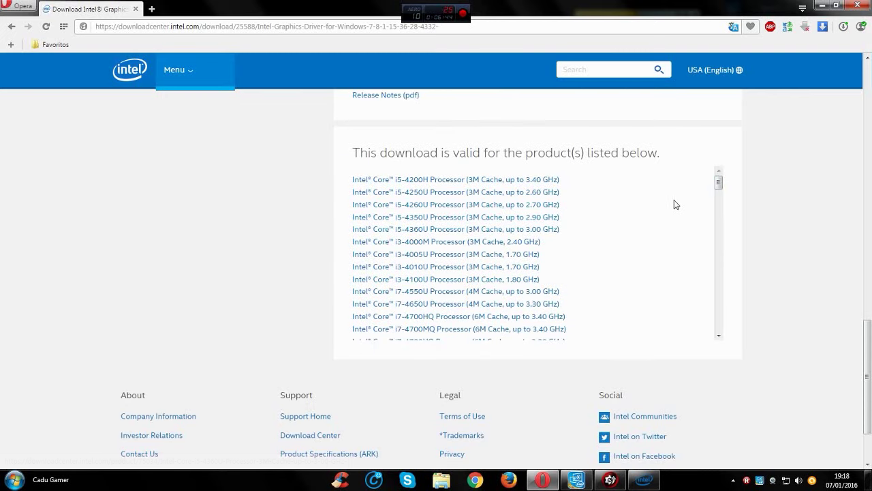
drag(719, 181, 741, 349)
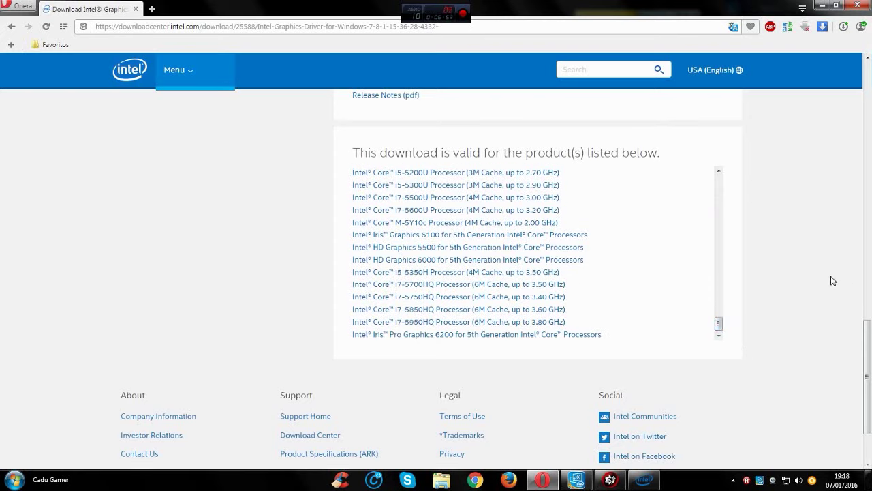
scroll(438, 249, up, 5)
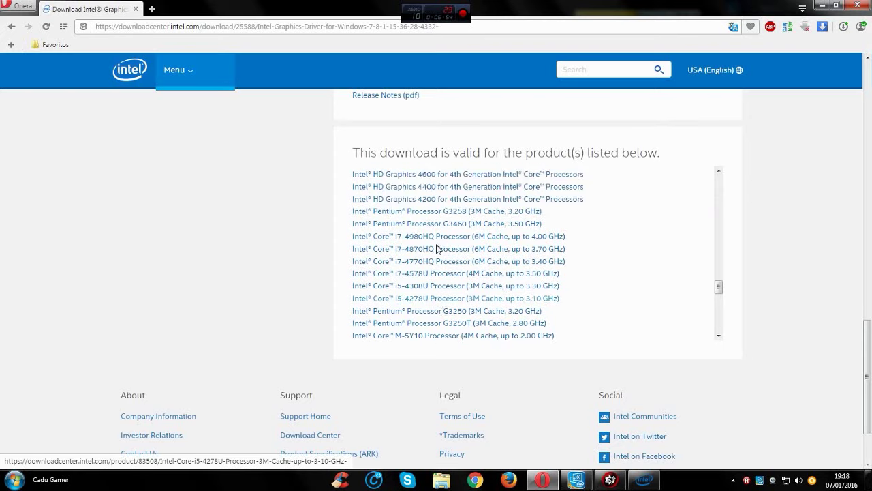
scroll(438, 249, up, 10)
scroll(434, 262, up, 10)
scroll(297, 315, down, 3)
scroll(443, 238, down, 10)
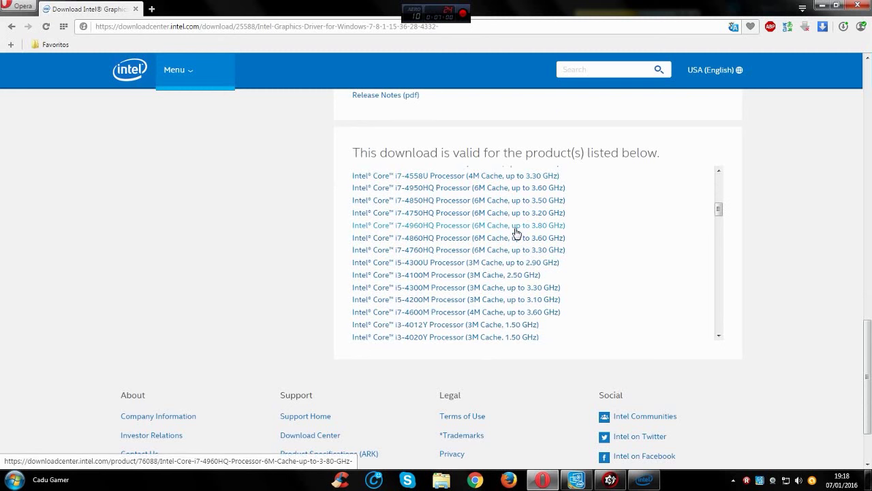
scroll(517, 233, down, 5)
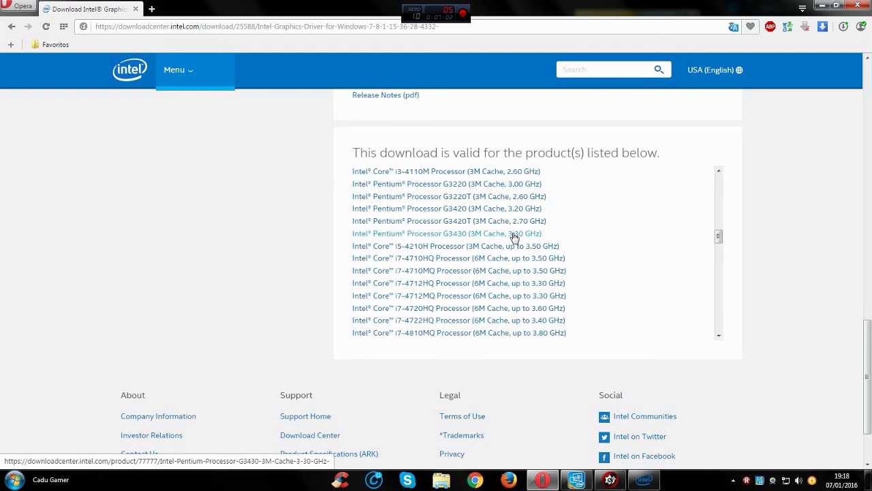
scroll(514, 237, down, 5)
scroll(513, 237, down, 7)
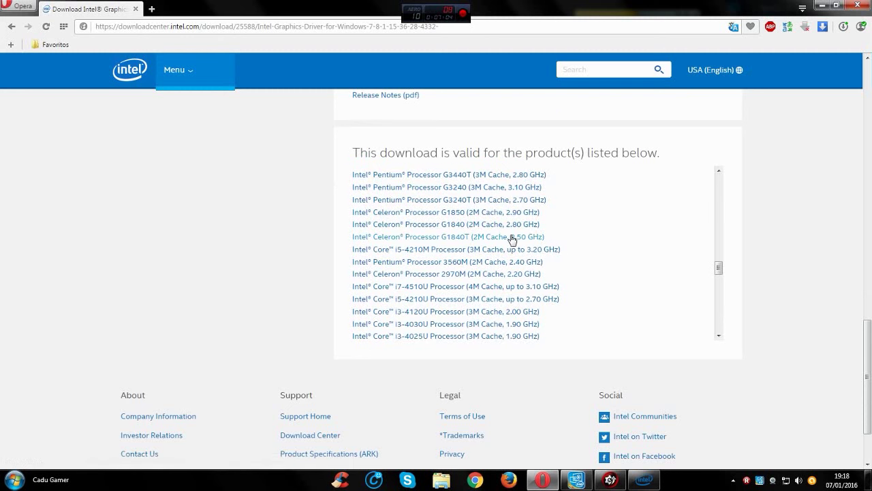
scroll(512, 239, down, 6)
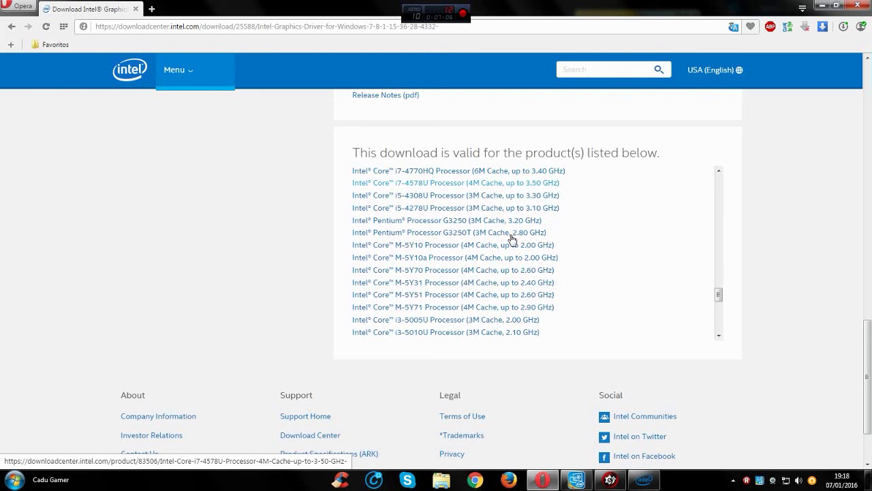
scroll(513, 238, down, 2)
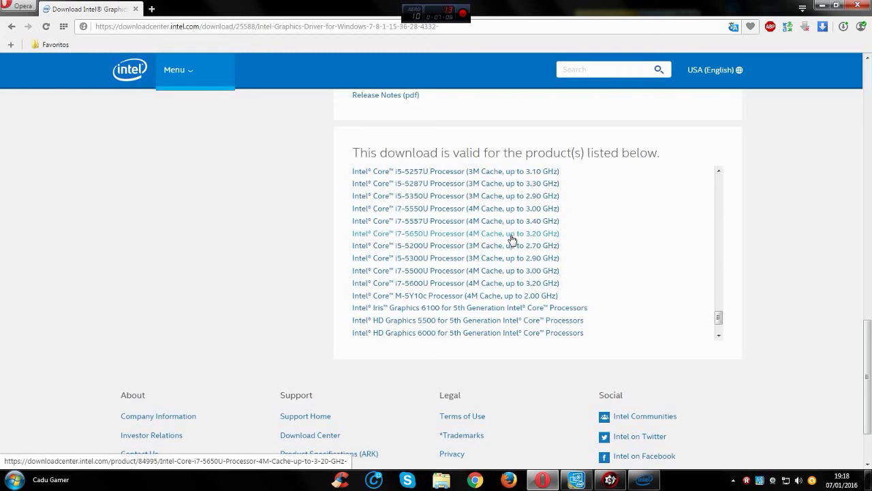
scroll(520, 287, down, 3)
scroll(520, 286, down, 2)
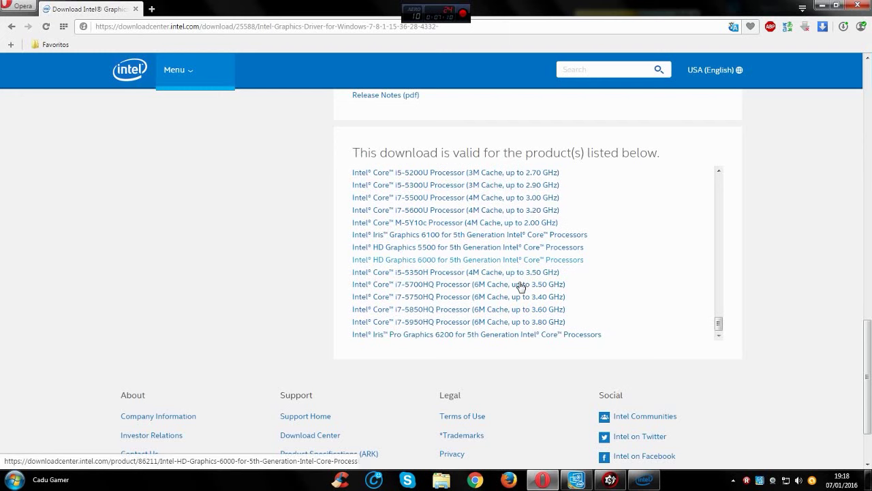
scroll(188, 243, up, 2)
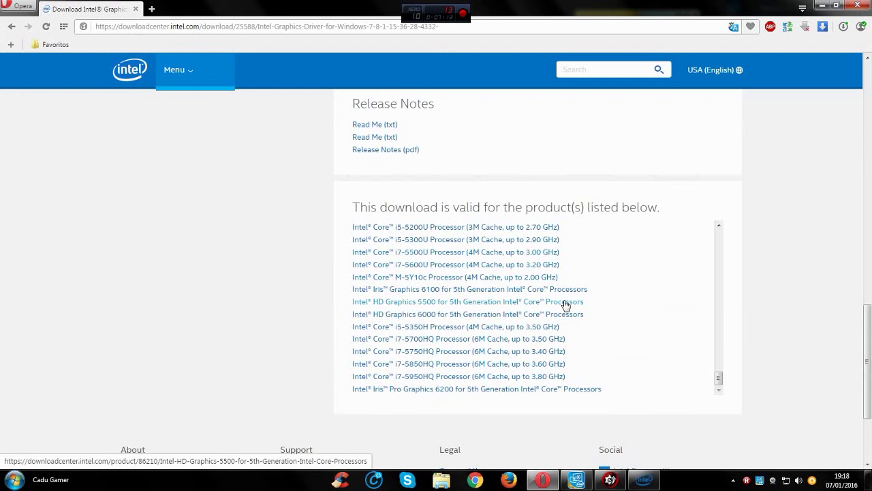
scroll(565, 305, up, 5)
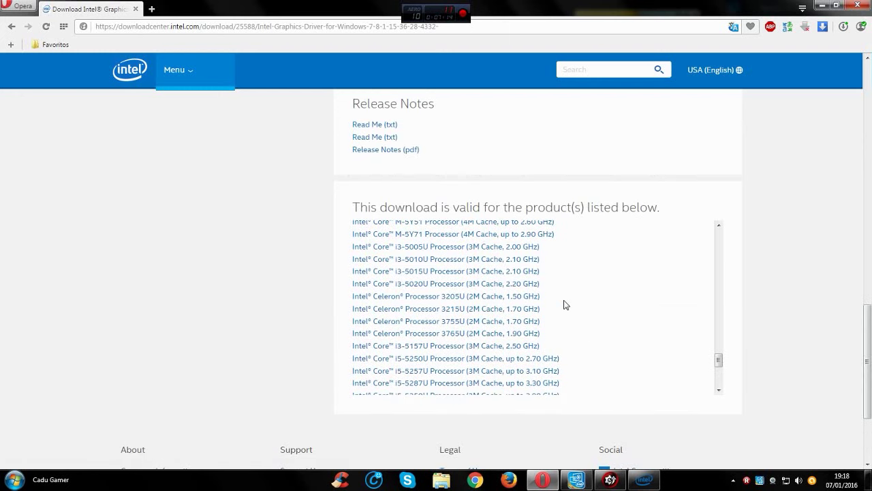
scroll(565, 305, up, 8)
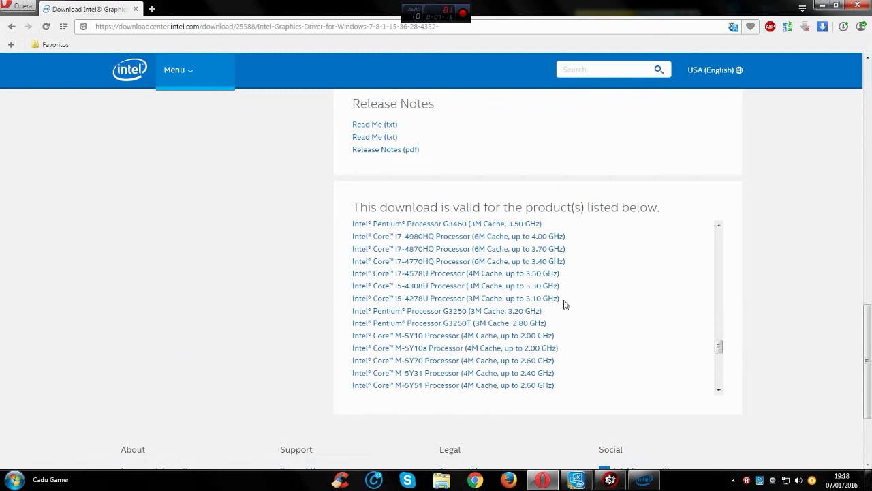
scroll(564, 305, up, 2)
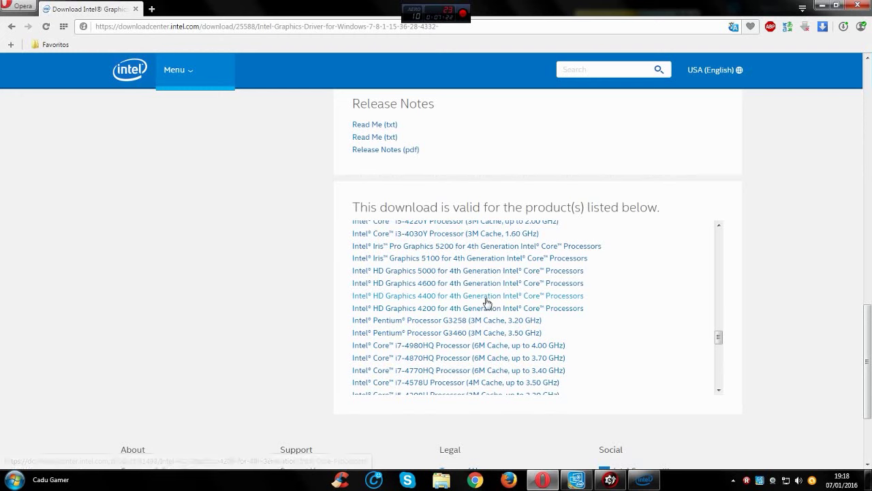
scroll(225, 298, up, 10)
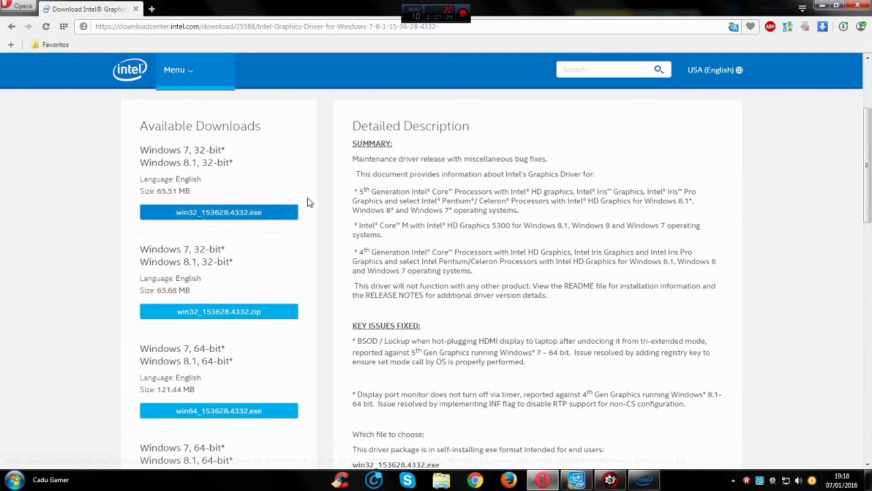
Step: Bring up the Intel Driver Update Utility and close it, and show Driver Booster over the download page before minimizing it
click(644, 479)
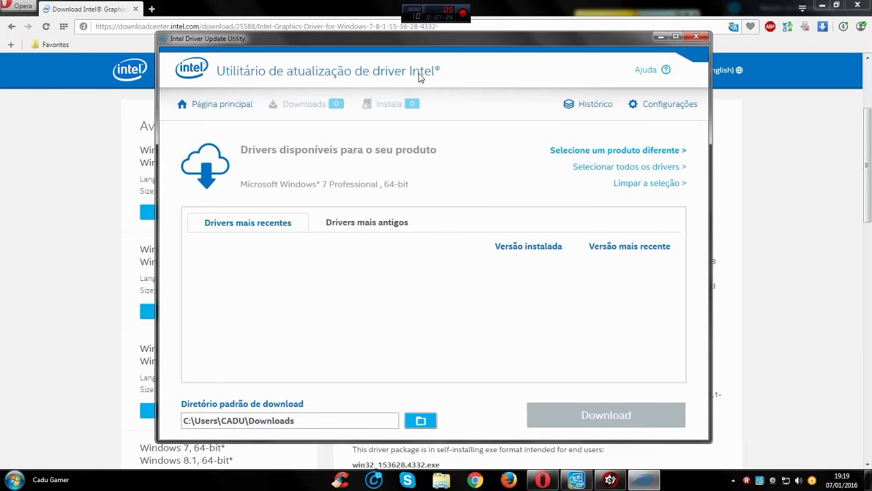
drag(343, 49, 376, 57)
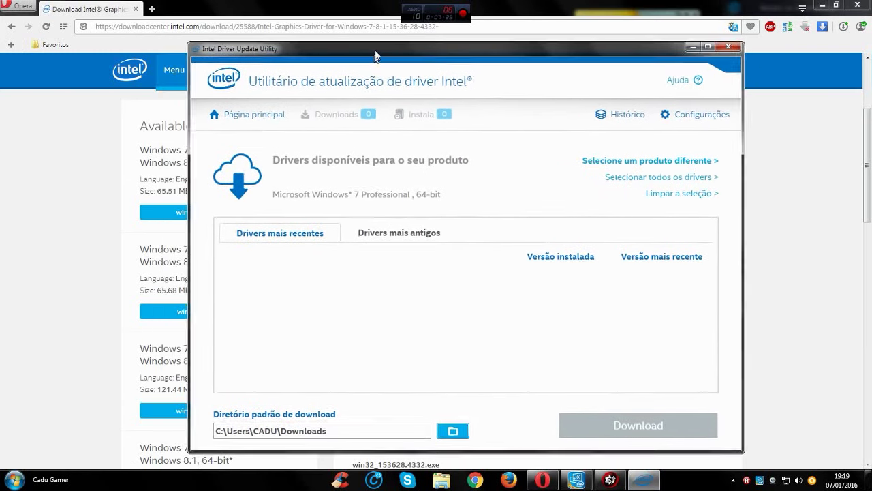
click(734, 43)
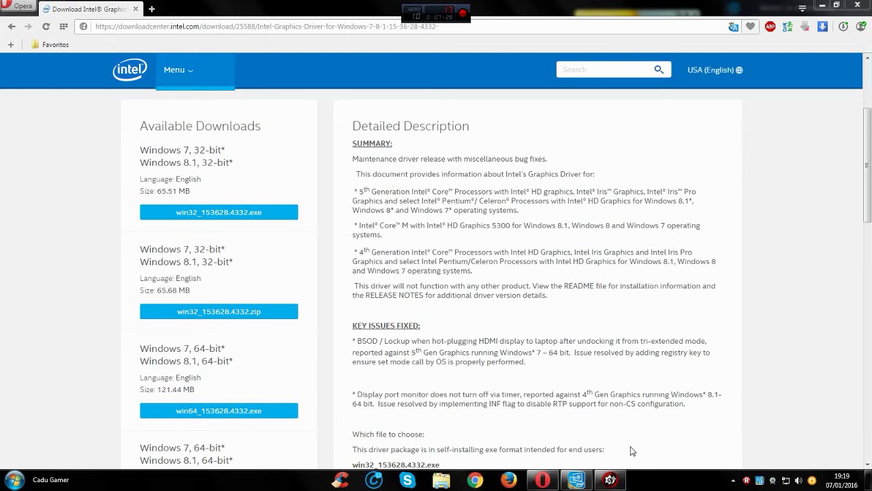
click(610, 480)
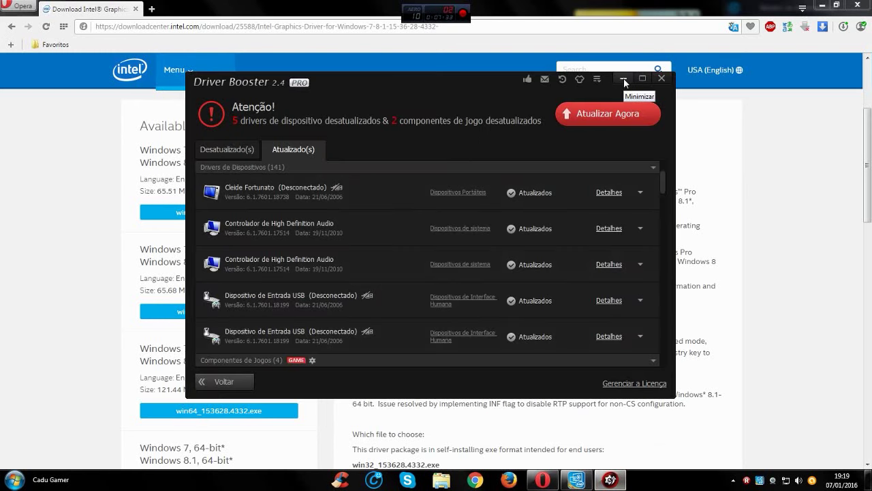
click(227, 156)
click(623, 79)
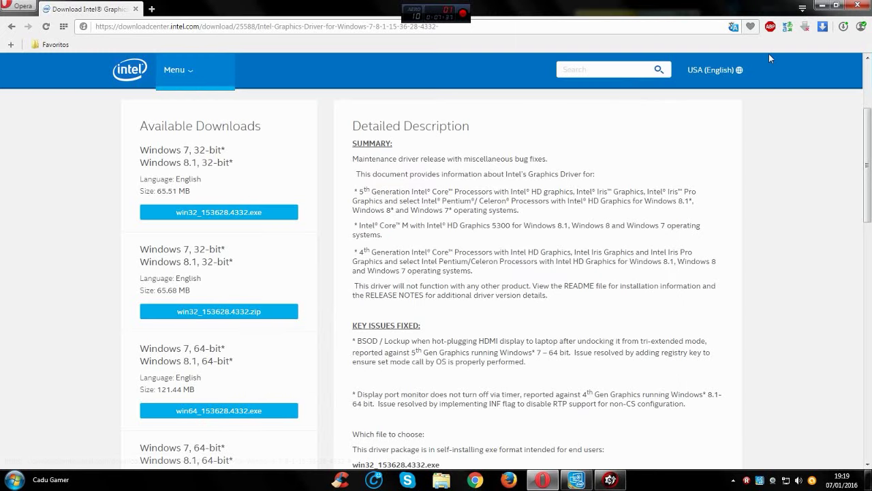
Step: Minimize the browser, open the properties of the win64_153628.4332 installer on the desktop, and unblock the file
click(825, 7)
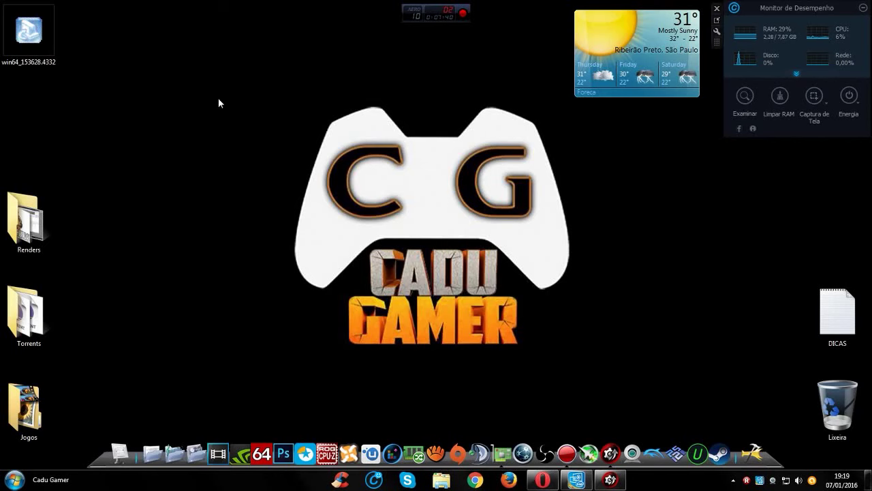
right_click(30, 34)
click(64, 374)
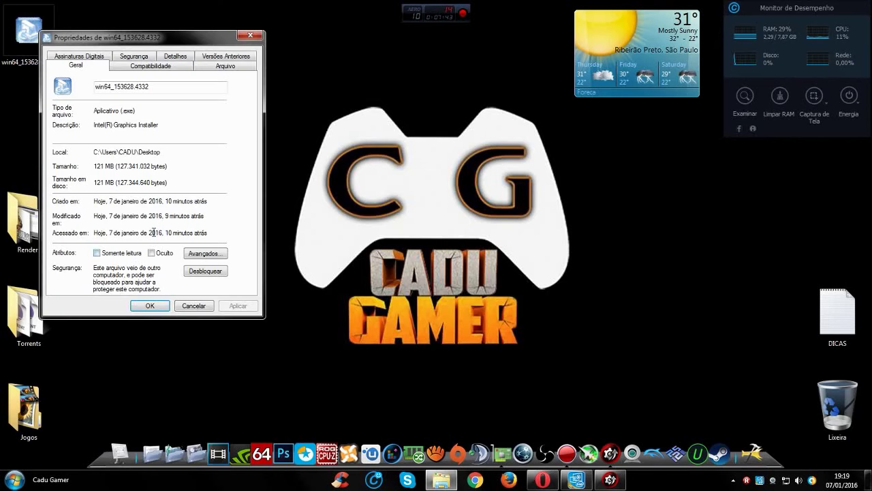
click(205, 272)
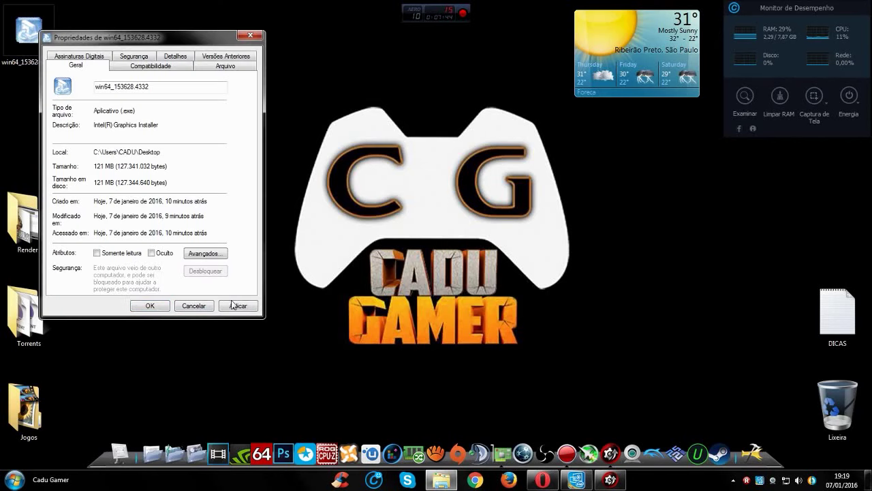
Step: Set the win64_153628.4332 installer's compatibility to run as administrator and apply the change
click(143, 66)
click(87, 257)
click(237, 305)
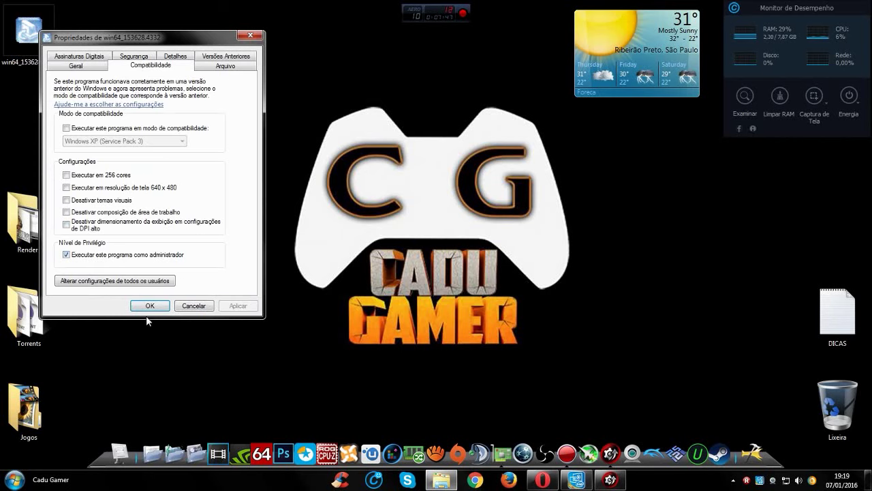
Step: Close the win64_153628.4332 properties, run the installer as administrator, and proceed past the driver release information
click(149, 305)
right_click(30, 35)
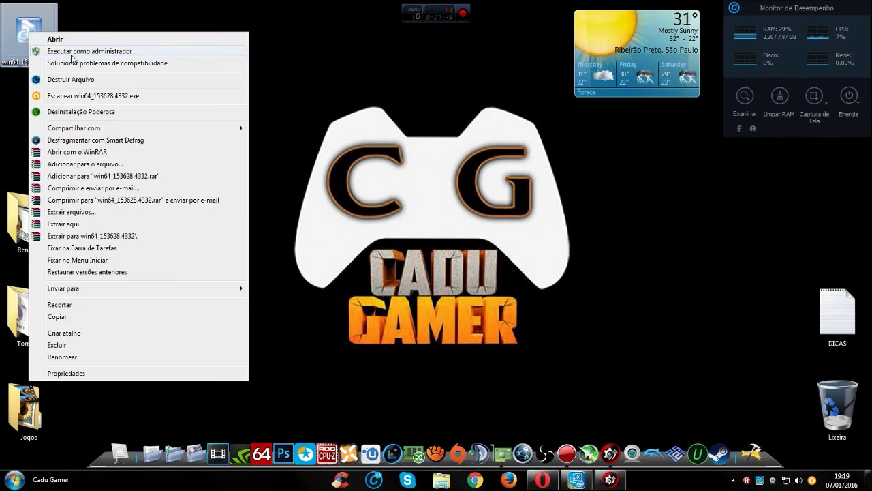
click(75, 43)
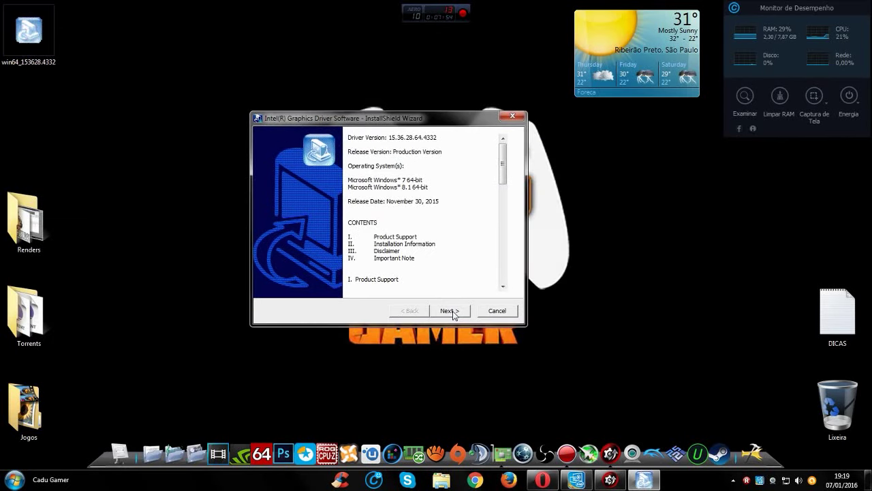
click(452, 312)
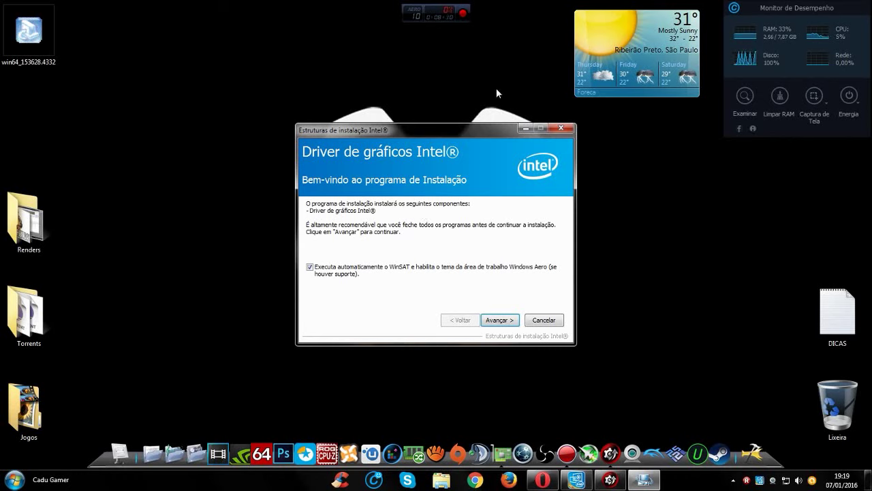
click(748, 480)
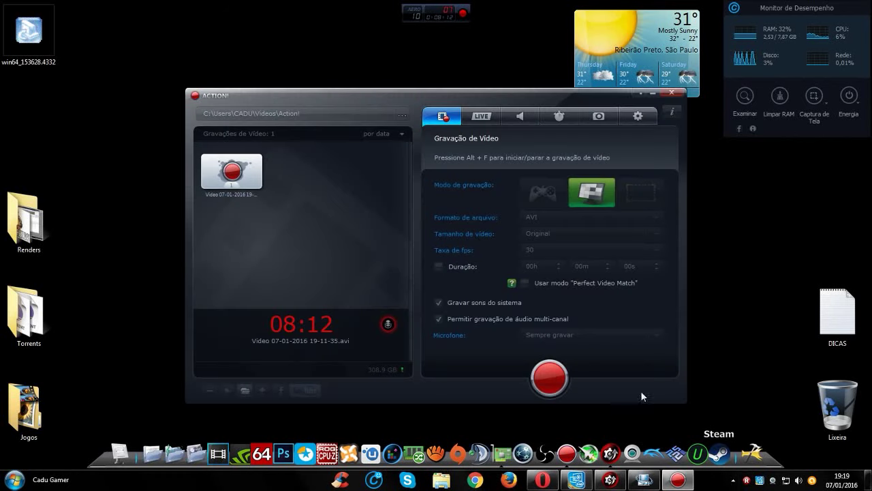
click(552, 387)
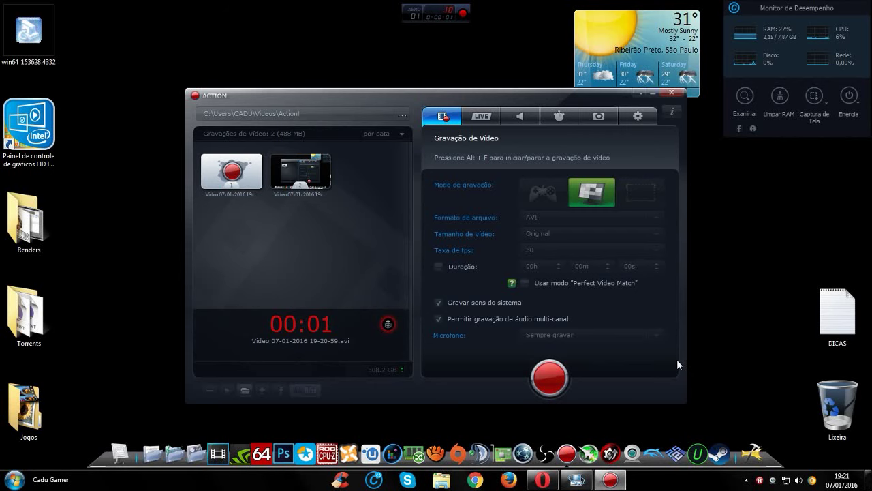
click(641, 92)
drag(459, 132, 399, 107)
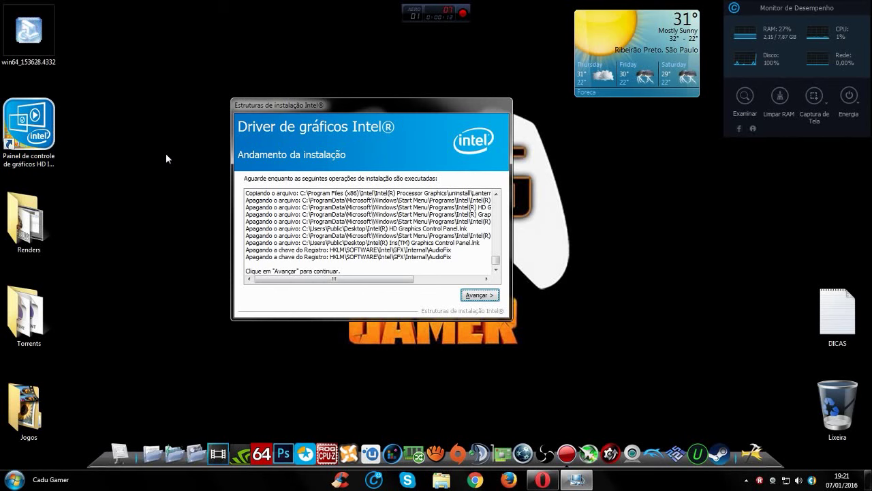
click(542, 479)
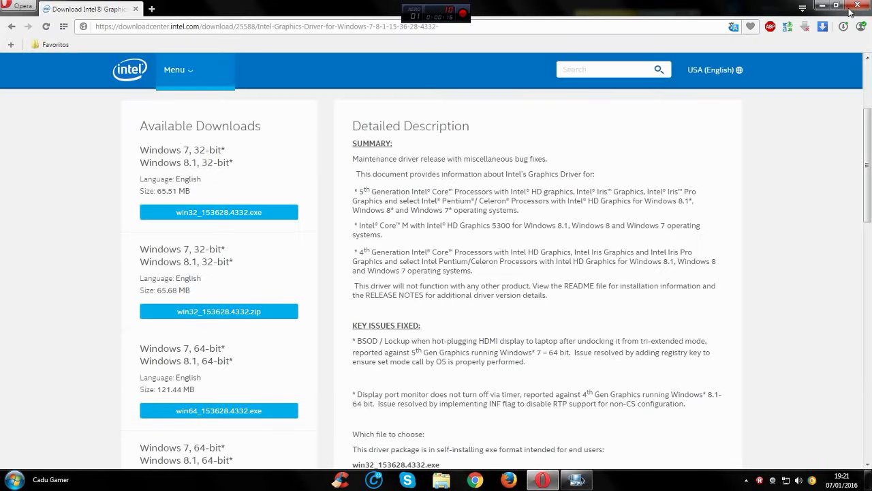
click(821, 5)
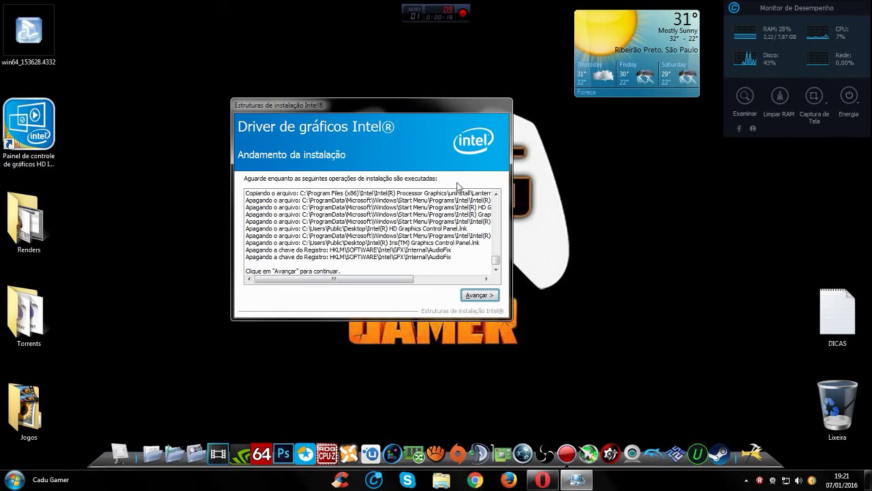
drag(437, 112, 504, 121)
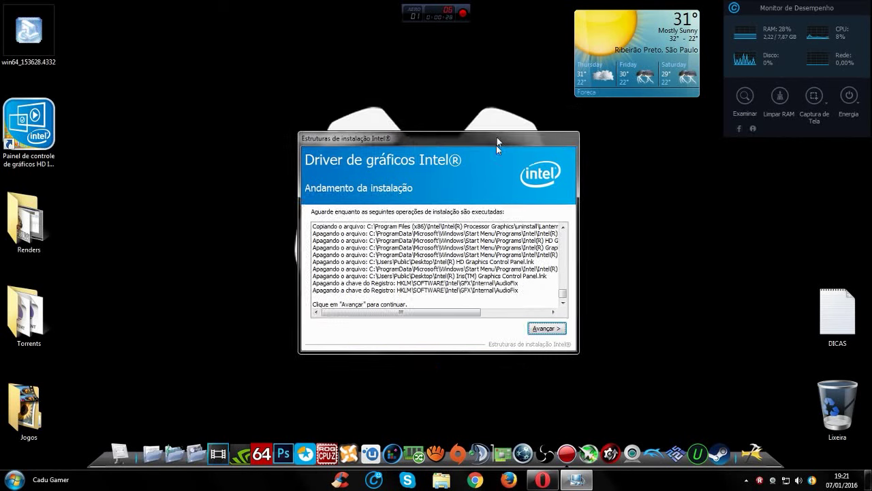
drag(494, 140, 486, 126)
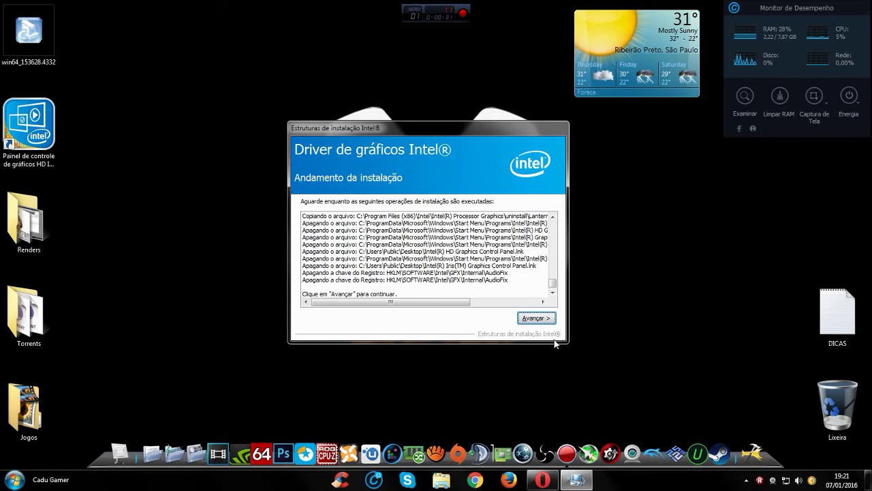
Step: Finish the Intel graphics driver installation with the option to restart the computer later, and refresh the desktop
click(536, 318)
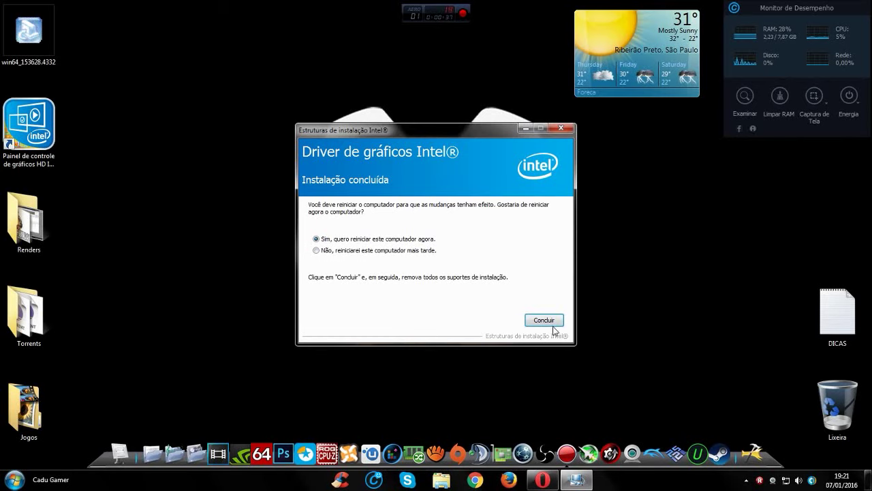
click(393, 251)
click(543, 321)
right_click(443, 188)
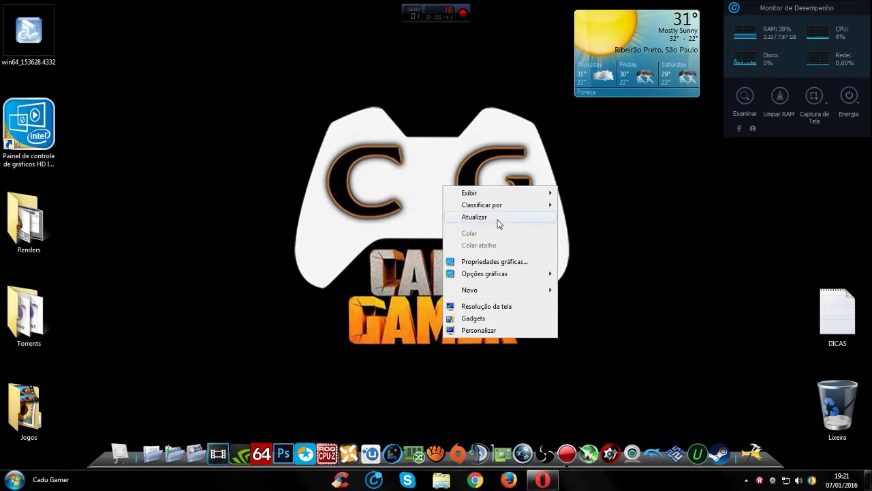
click(490, 216)
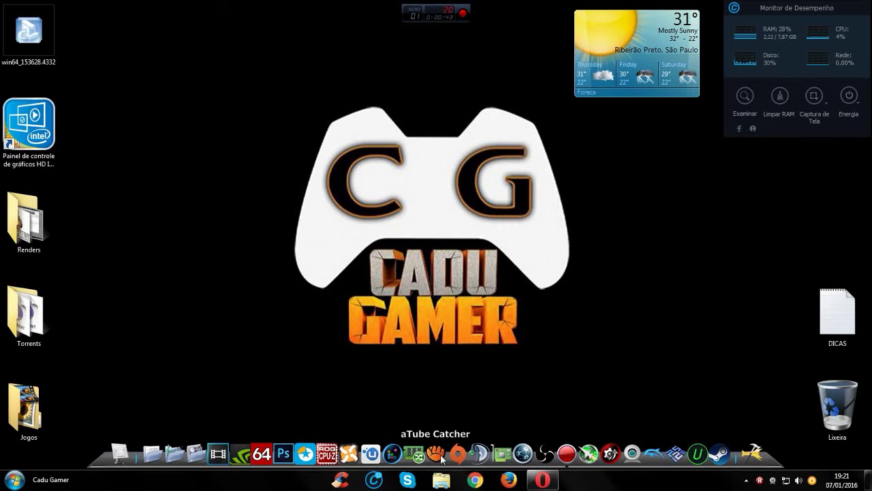
Step: Launch GPU-Z, check the installed driver version of the Intel HD Graphics 4400, and close it
click(503, 455)
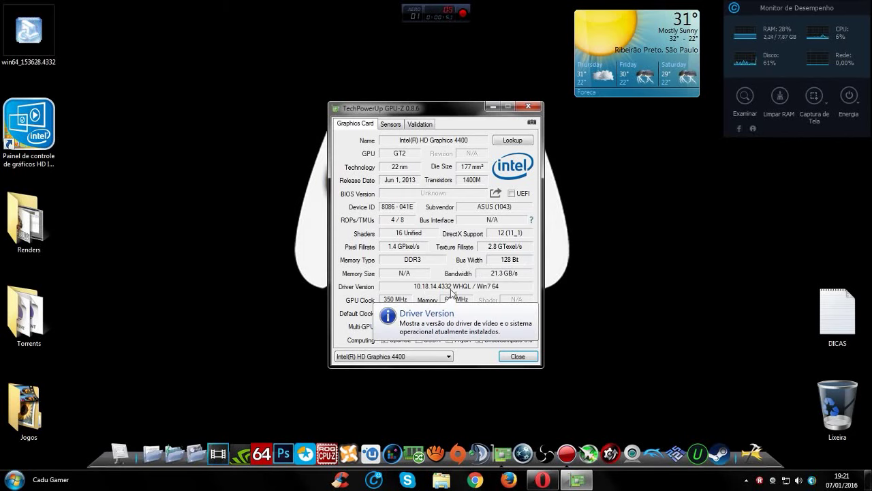
drag(409, 107, 213, 60)
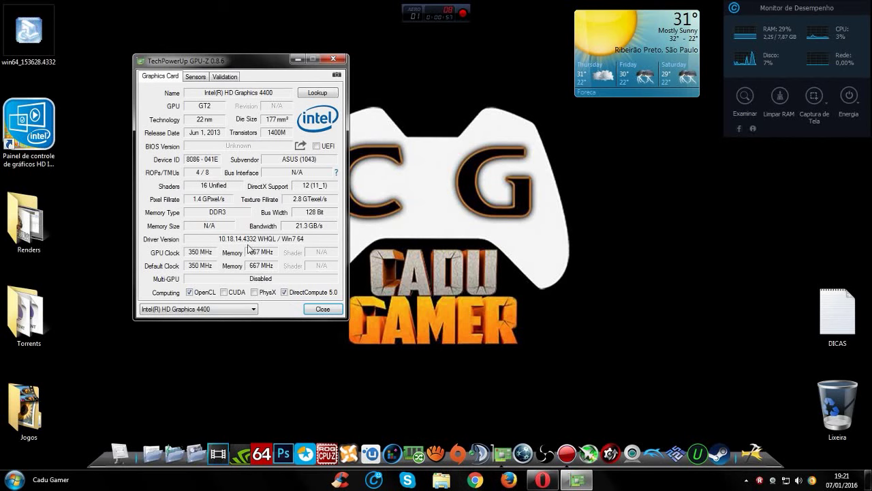
mouse_move(250, 247)
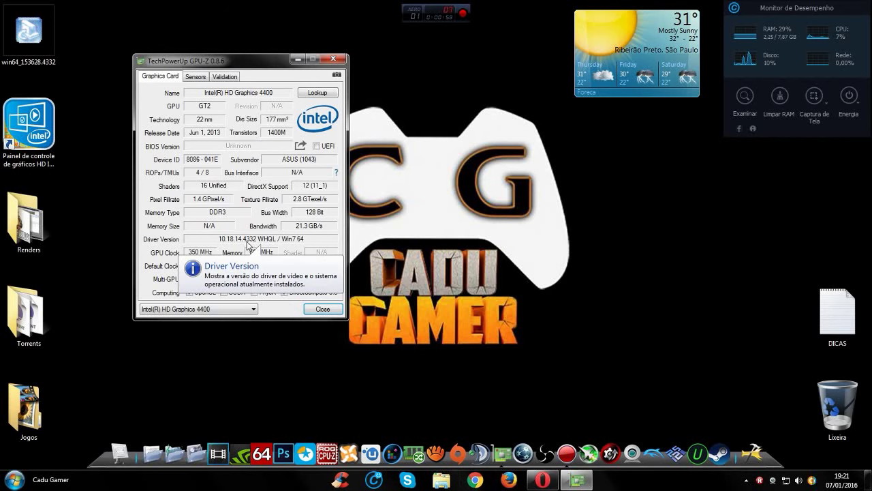
drag(205, 60, 188, 70)
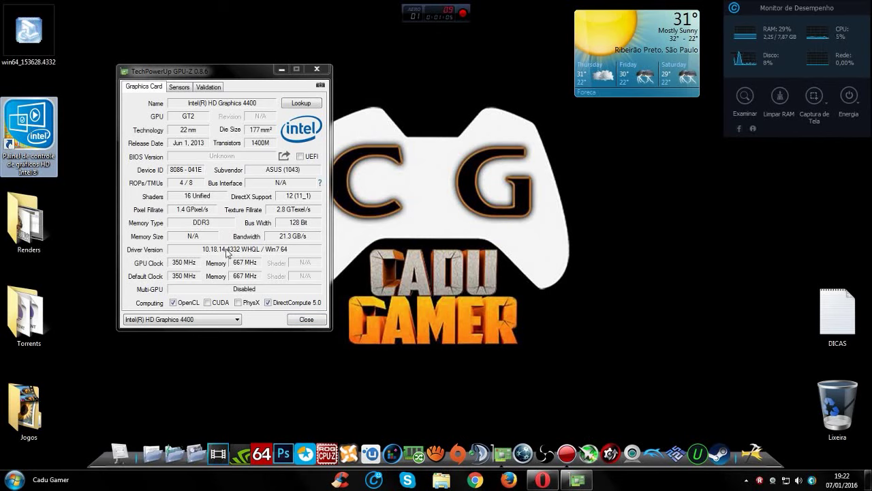
click(202, 319)
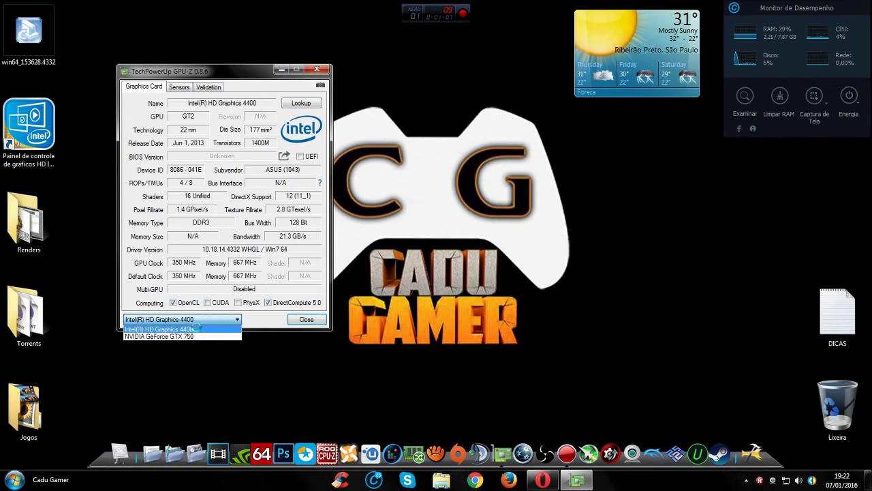
click(196, 328)
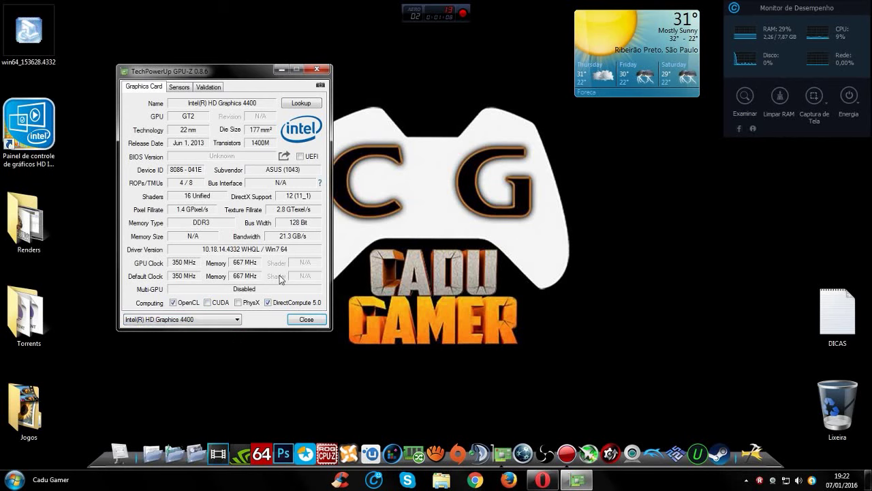
click(575, 484)
Step: Return to the browser, leave the Intel driver download page, and open the Speed Dial start page
click(542, 479)
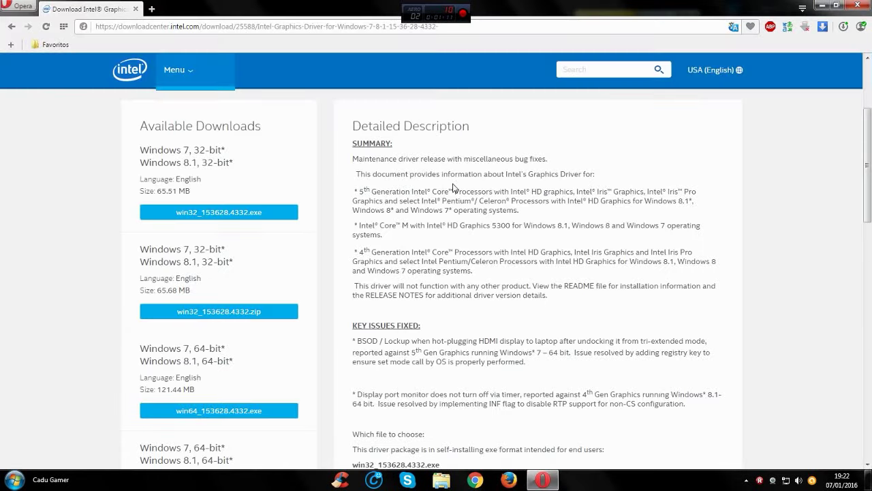
click(11, 29)
click(48, 45)
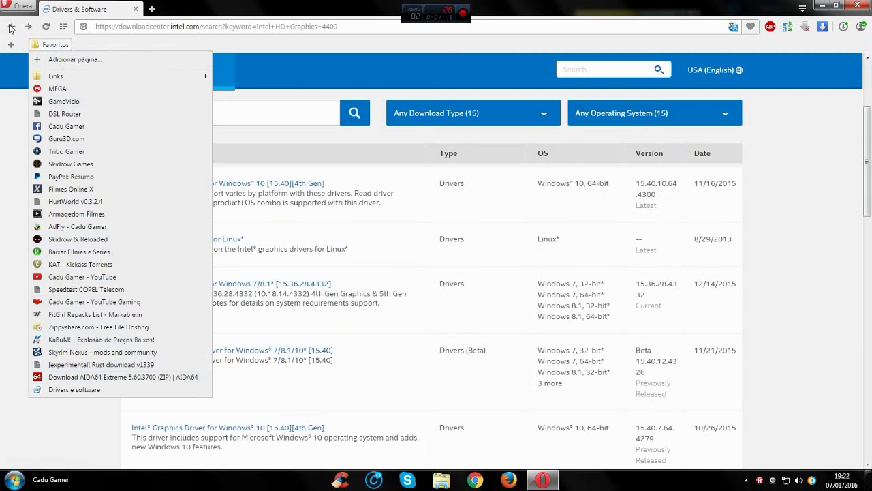
click(76, 388)
click(64, 26)
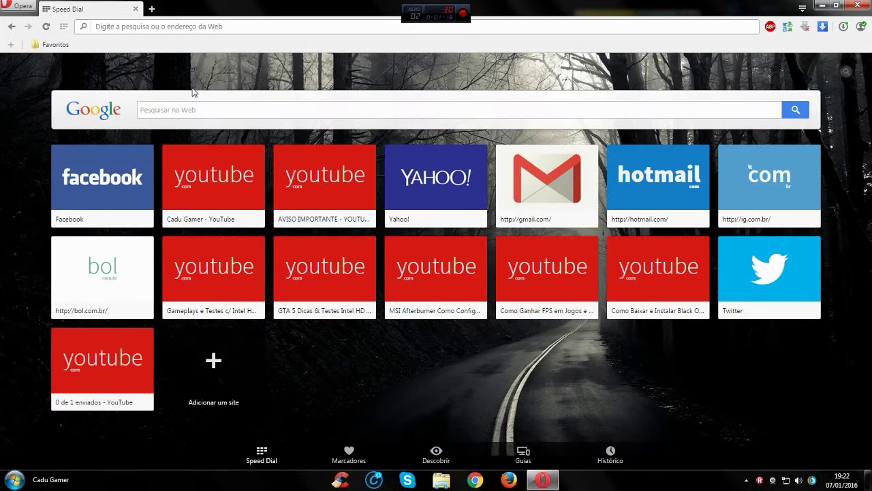
Step: Search Google for "Baixar drivers Intel hd family HP"
click(251, 107)
text(Baixar drivers)
text(I)
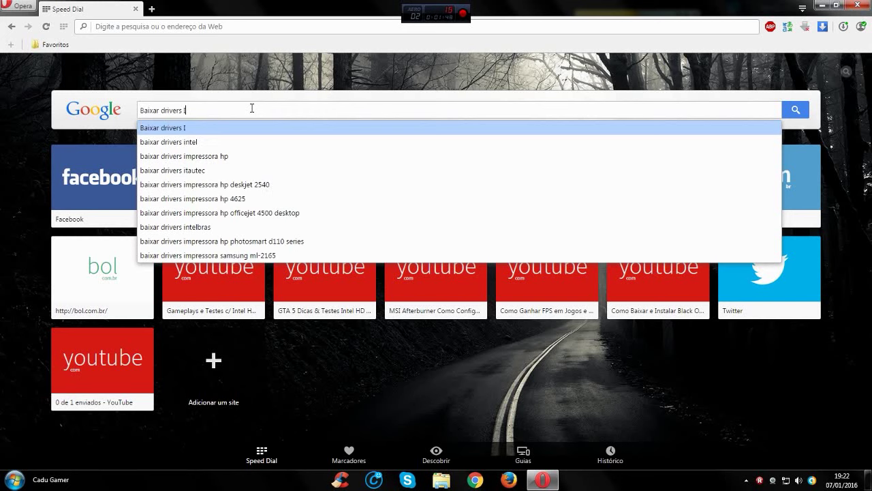
text(ntel hd fam)
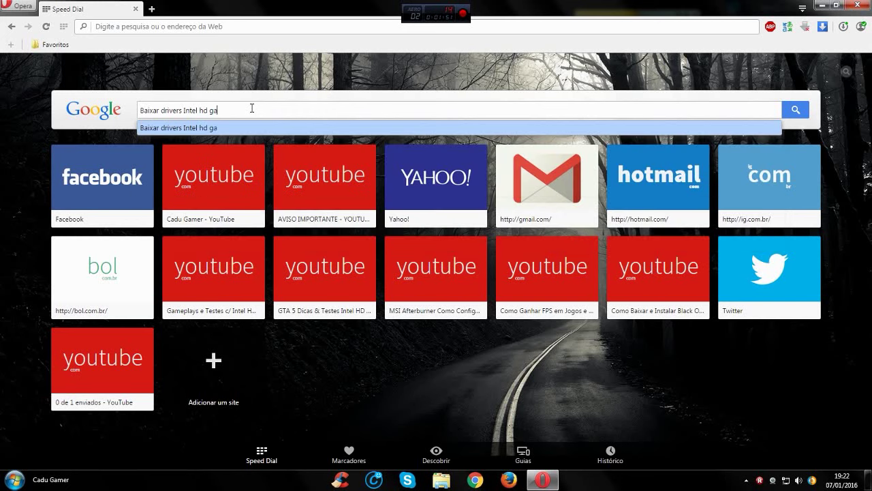
text(ily ace)
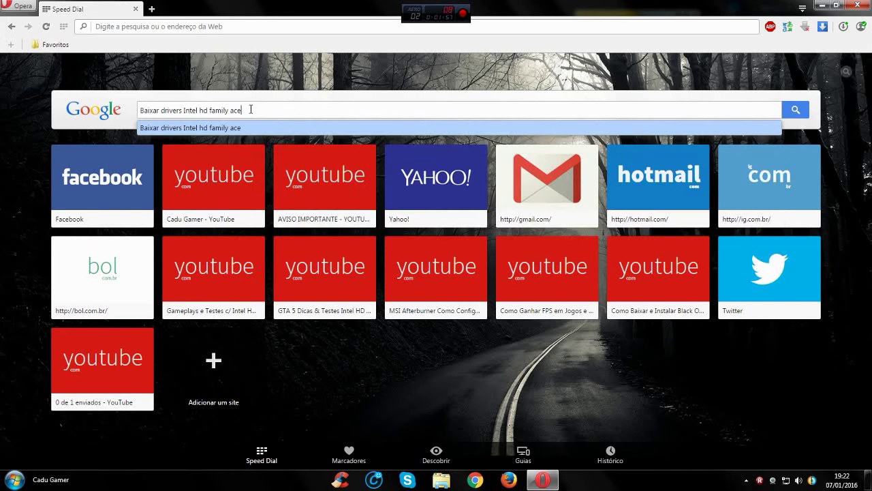
key(BackSpace)
key(BackSpace)
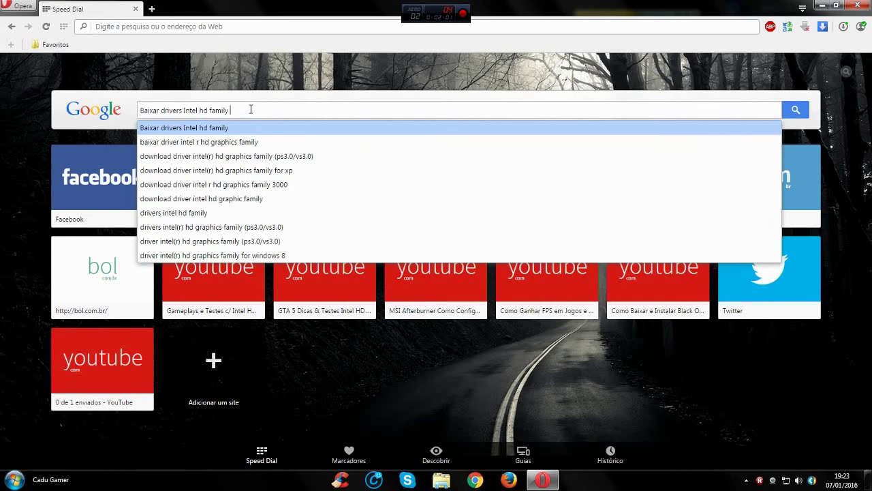
text(HP)
key(Return)
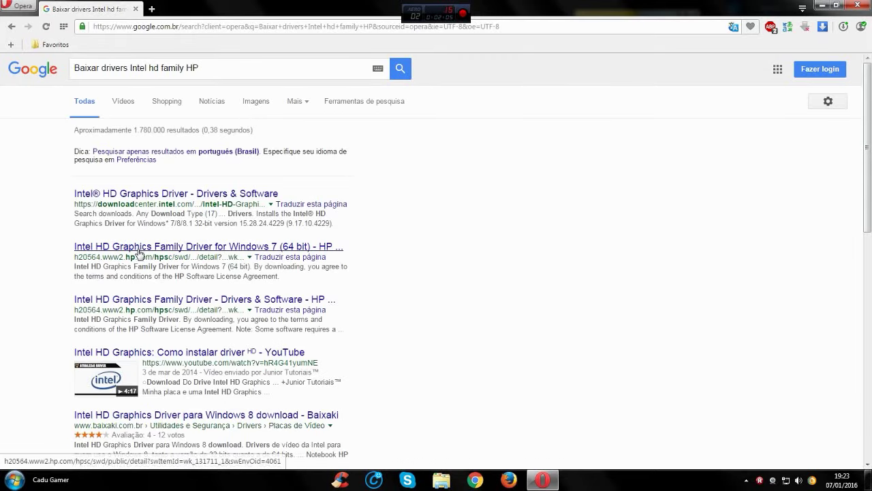
Step: Examine the version details on HP's Intel HD Graphics Family Driver page, return to the search results, and minimize the browser
click(166, 299)
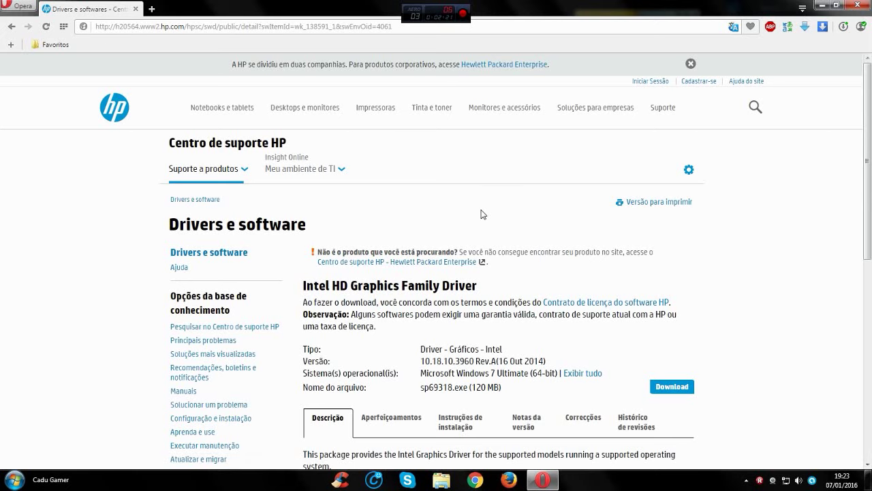
scroll(481, 214, down, 3)
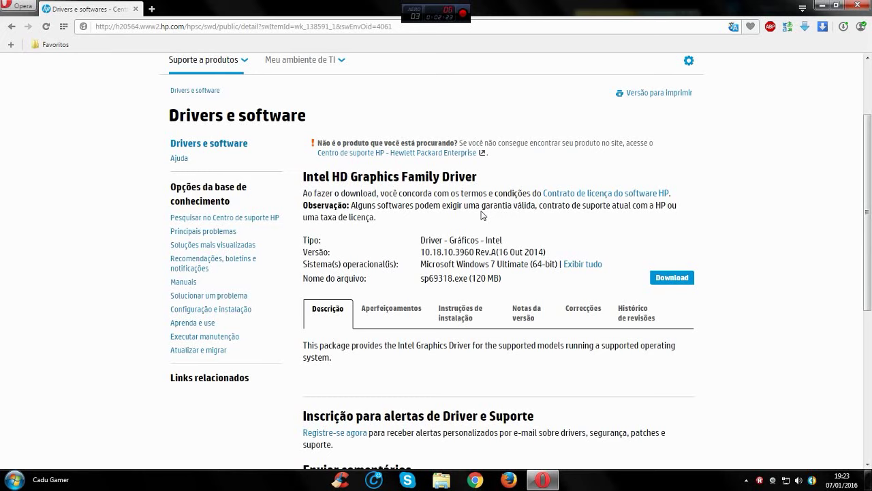
drag(417, 255, 559, 252)
click(530, 258)
scroll(549, 272, down, 2)
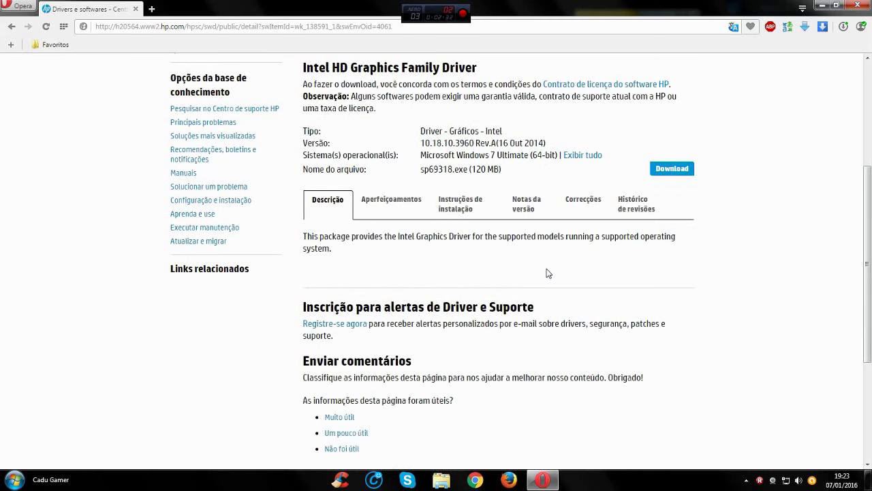
scroll(549, 272, down, 3)
scroll(549, 273, up, 6)
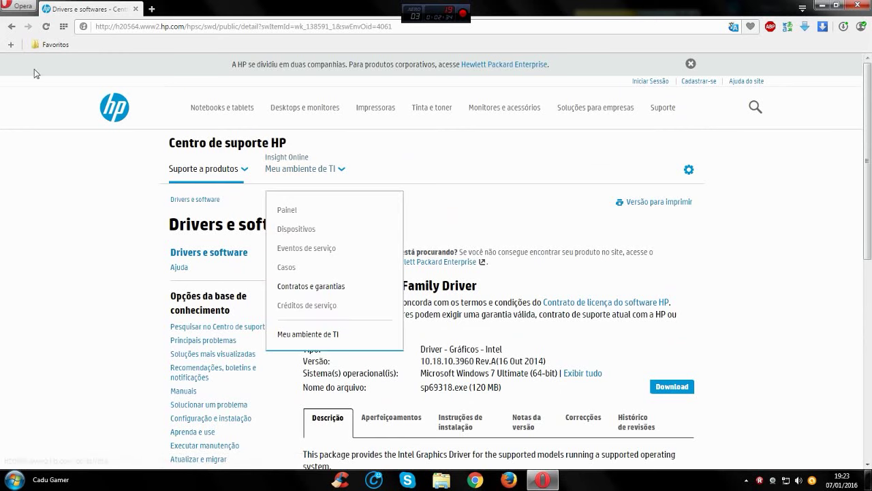
click(11, 27)
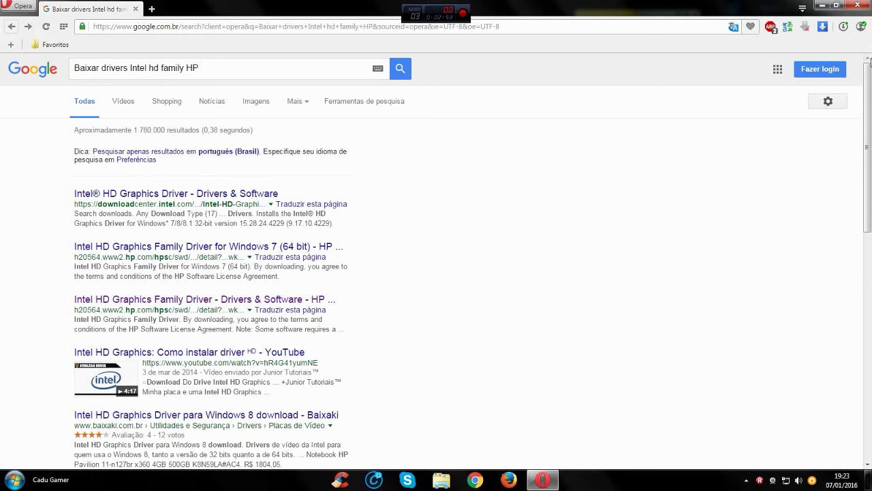
click(824, 7)
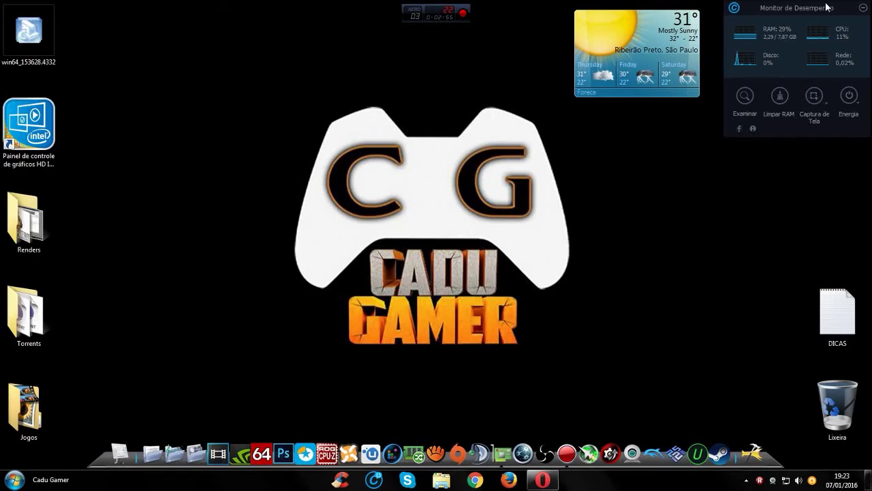
drag(343, 195, 150, 73)
drag(150, 73, 664, 395)
click(32, 121)
mouse_move(210, 72)
mouse_down()
mouse_move(620, 405)
mouse_move(638, 399)
mouse_move(208, 108)
mouse_move(198, 84)
mouse_up()
drag(196, 81, 736, 402)
drag(733, 400, 681, 376)
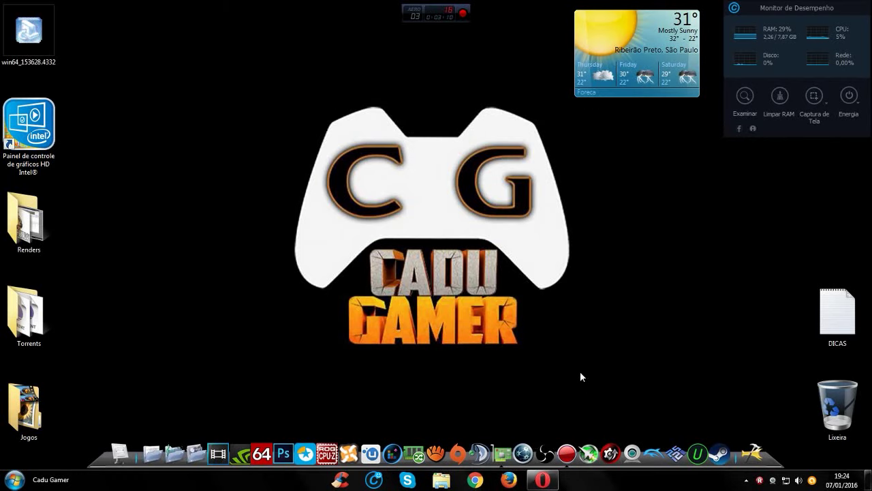
Step: View the graphics card details in GPU-Z again and close it, and briefly show the browser's search results before minimizing them
click(504, 456)
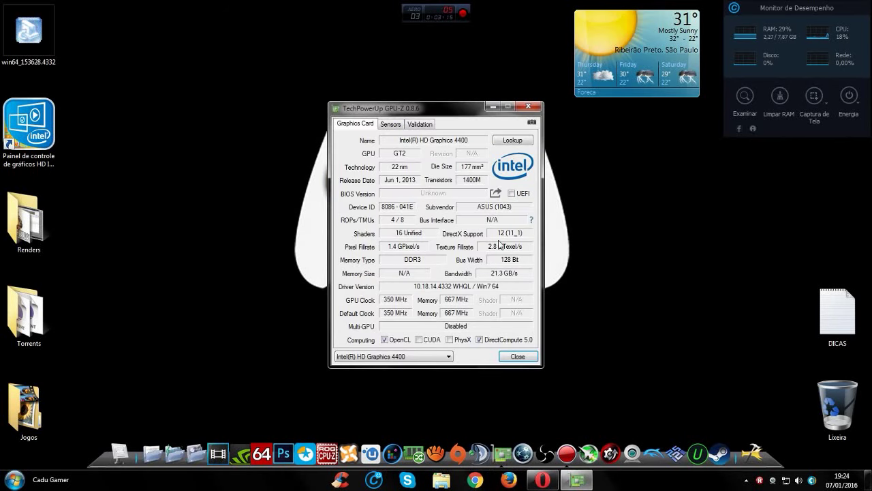
click(528, 107)
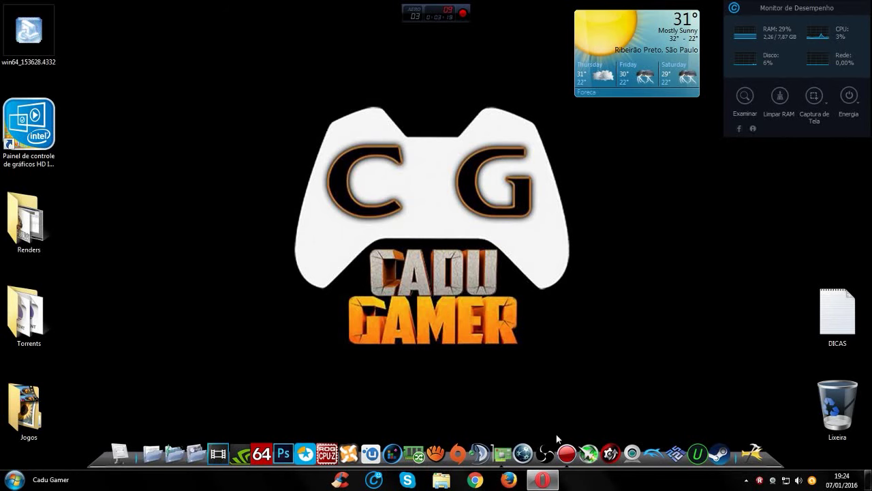
click(552, 479)
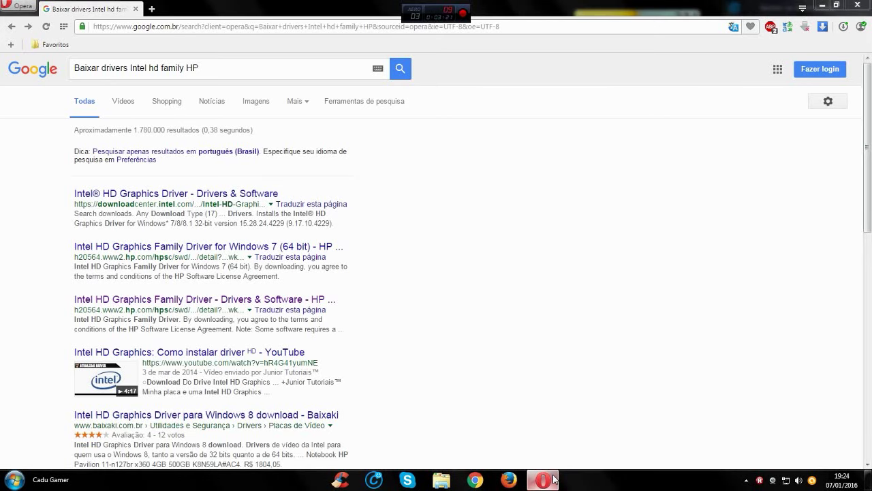
click(553, 480)
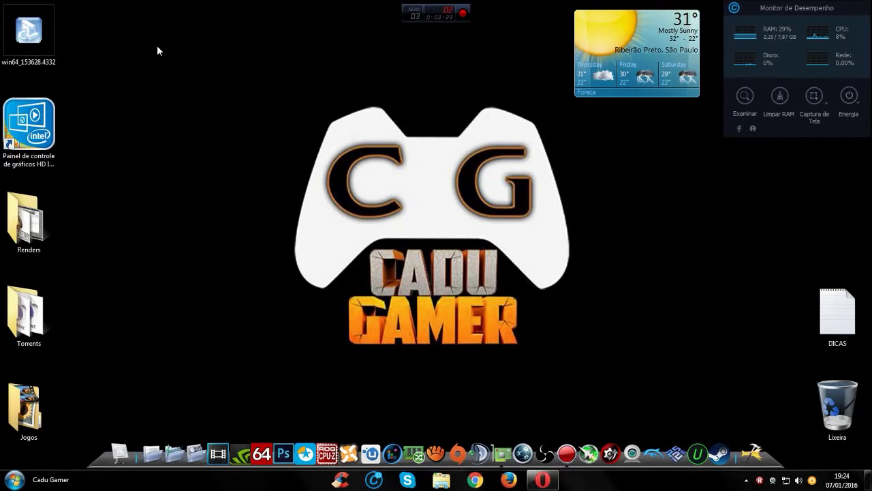